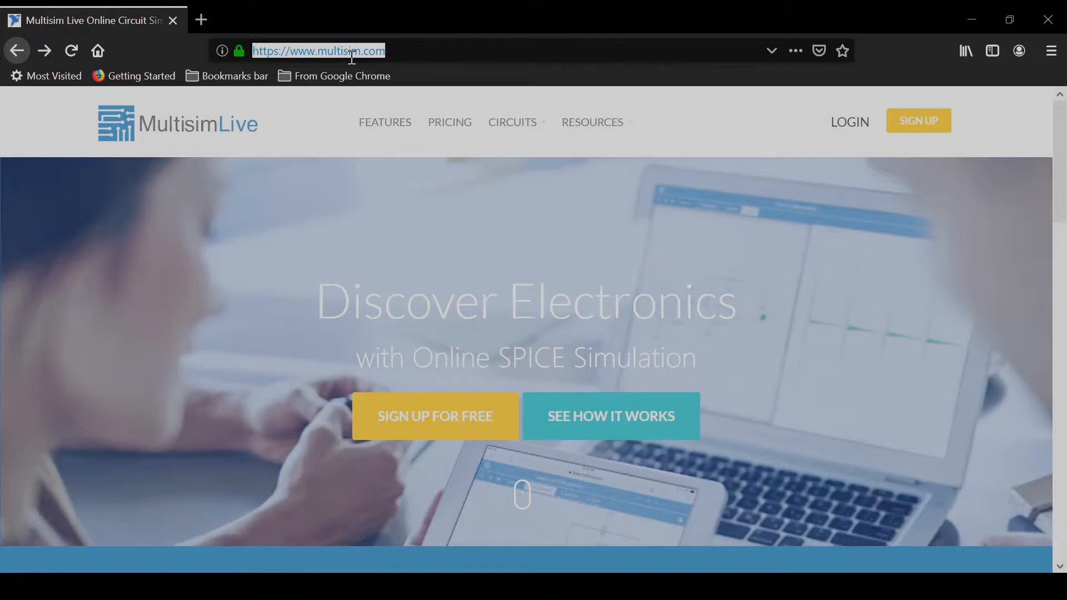
click(729, 214)
click(918, 124)
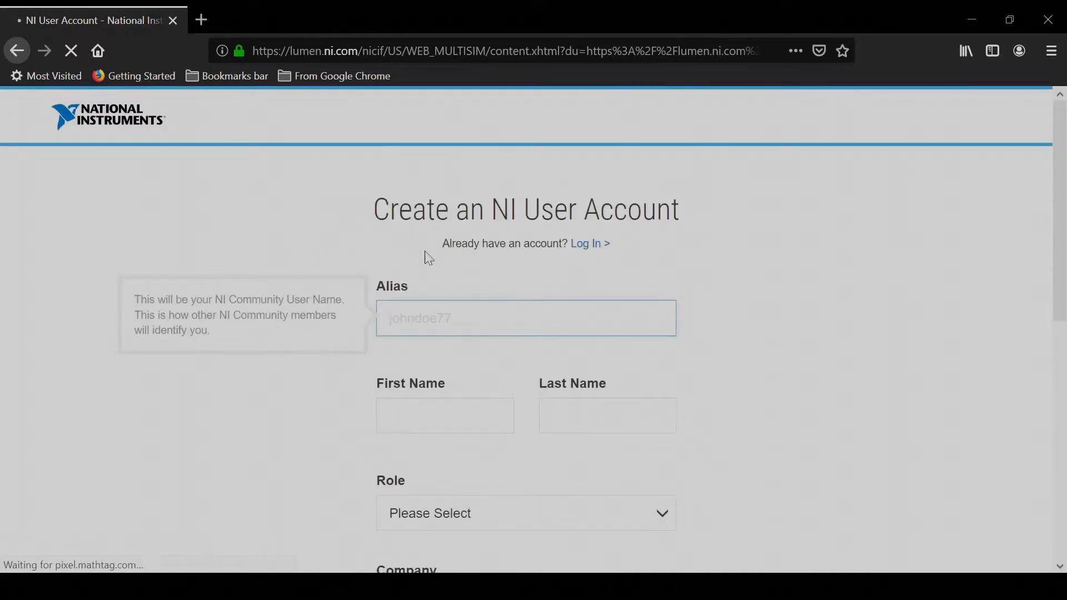
scroll(515, 285, down, 8)
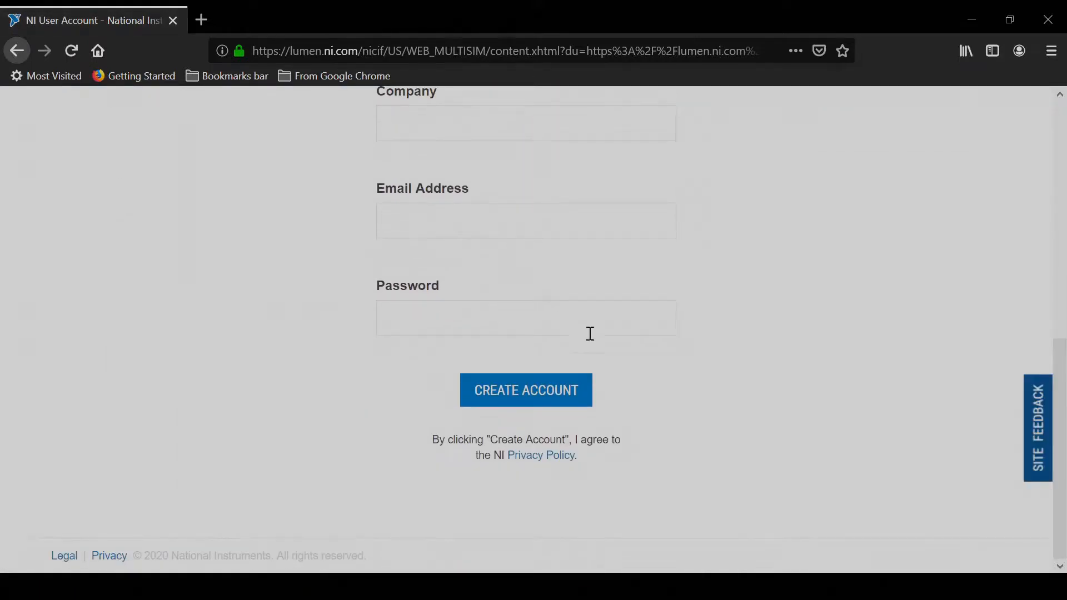
click(529, 394)
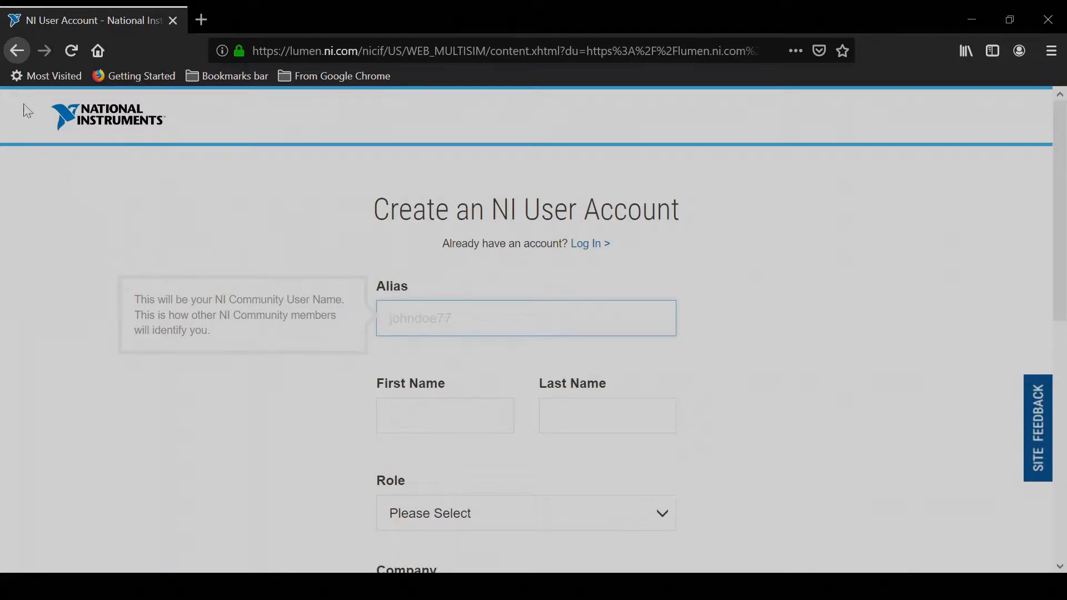
click(18, 55)
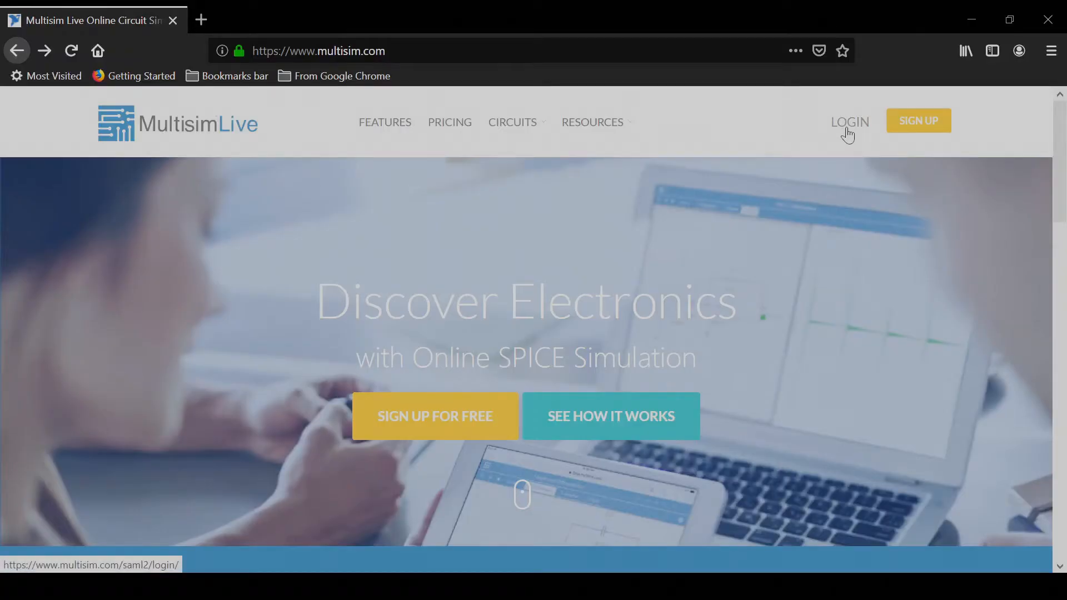
Step: Log in to the NI user account with the account e-mail and password
click(848, 135)
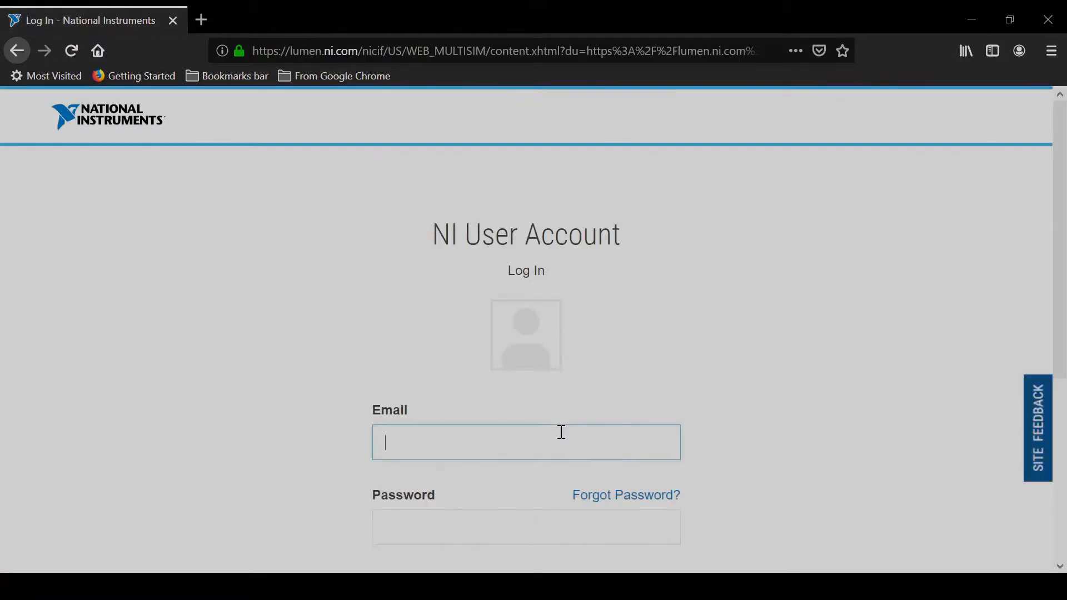
scroll(688, 386, down, 2)
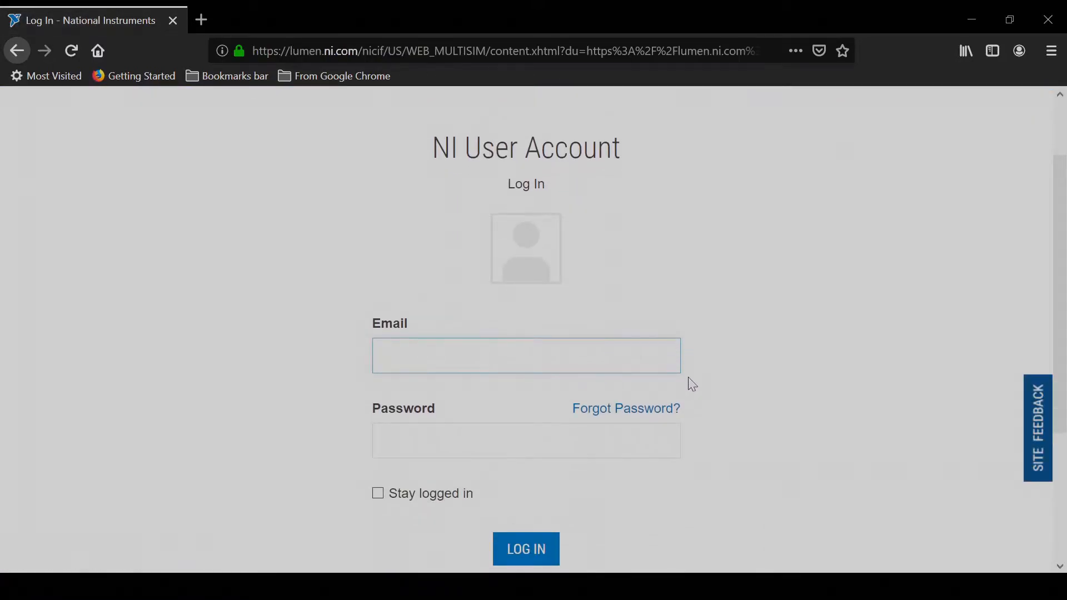
text(shafei)
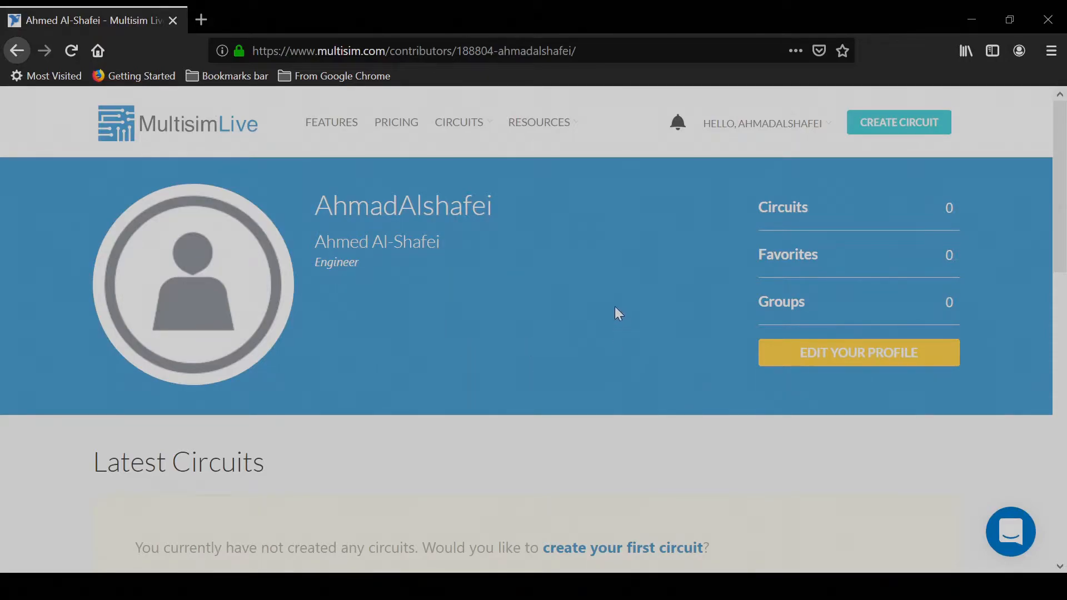
Step: Create a new circuit and rename it LAB 2
click(902, 132)
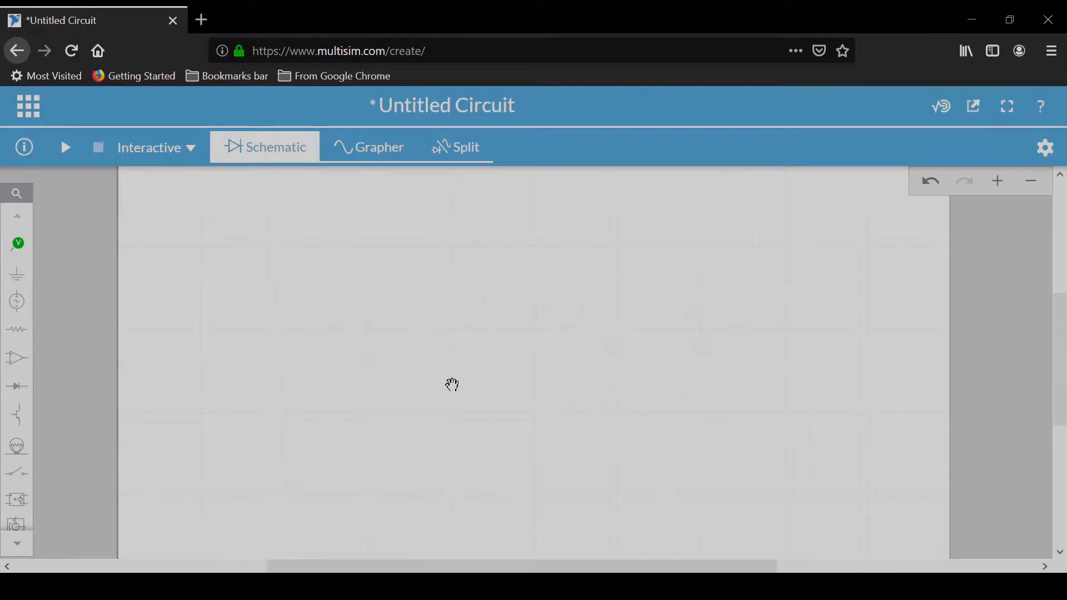
click(464, 106)
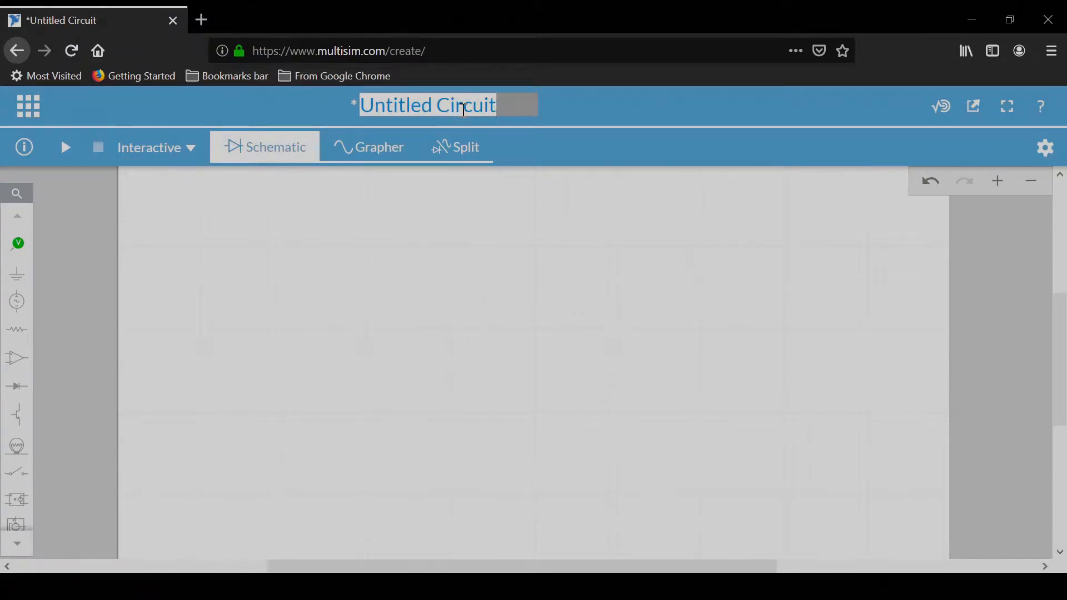
text(LAB 2)
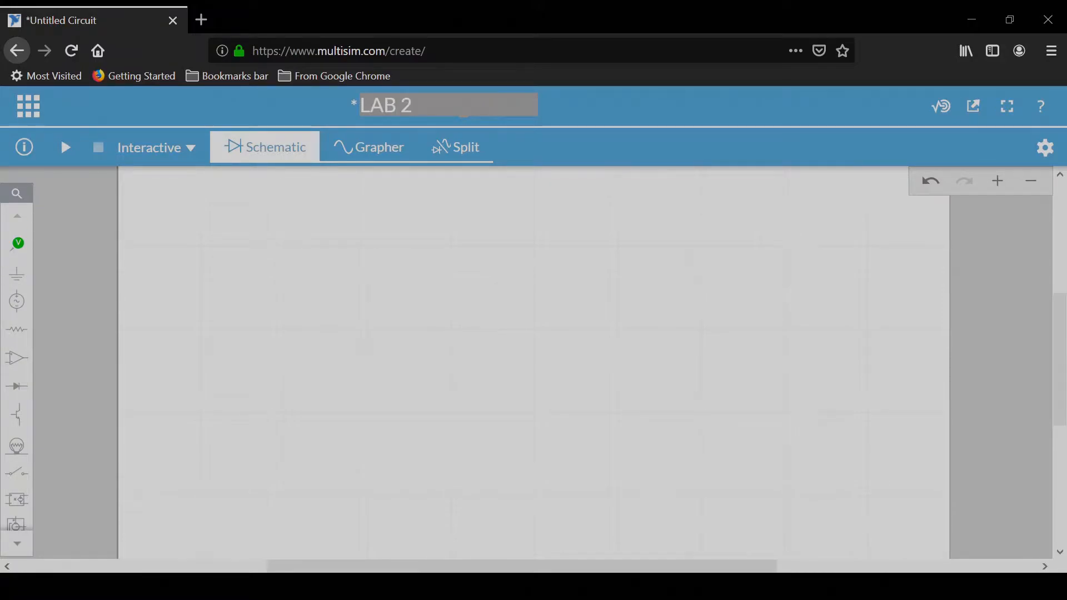
key(Return)
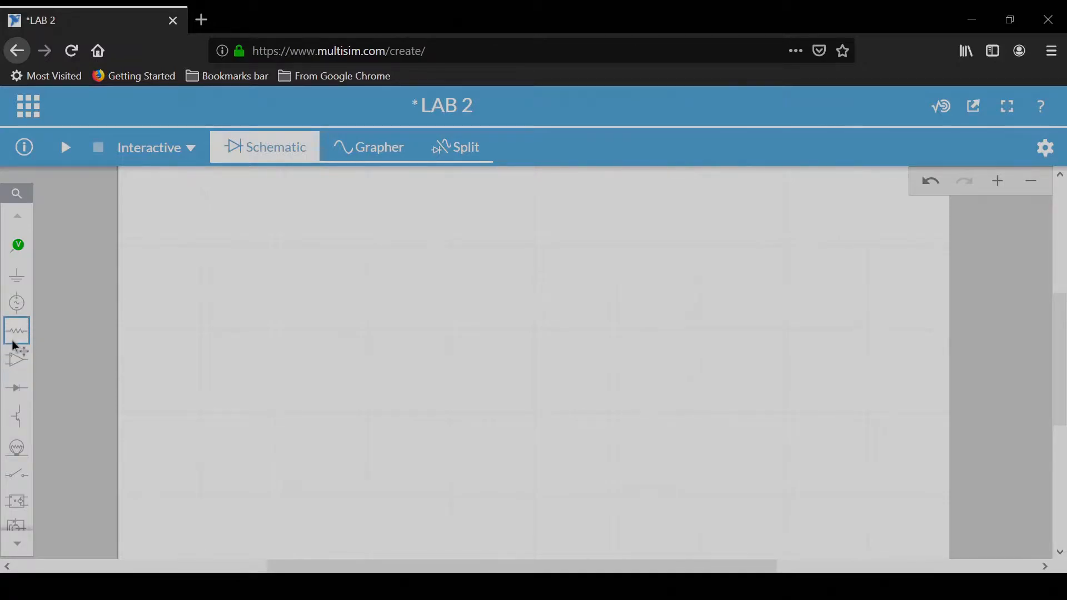
Step: Place a DC Voltage source from the Sources group on the schematic
click(22, 308)
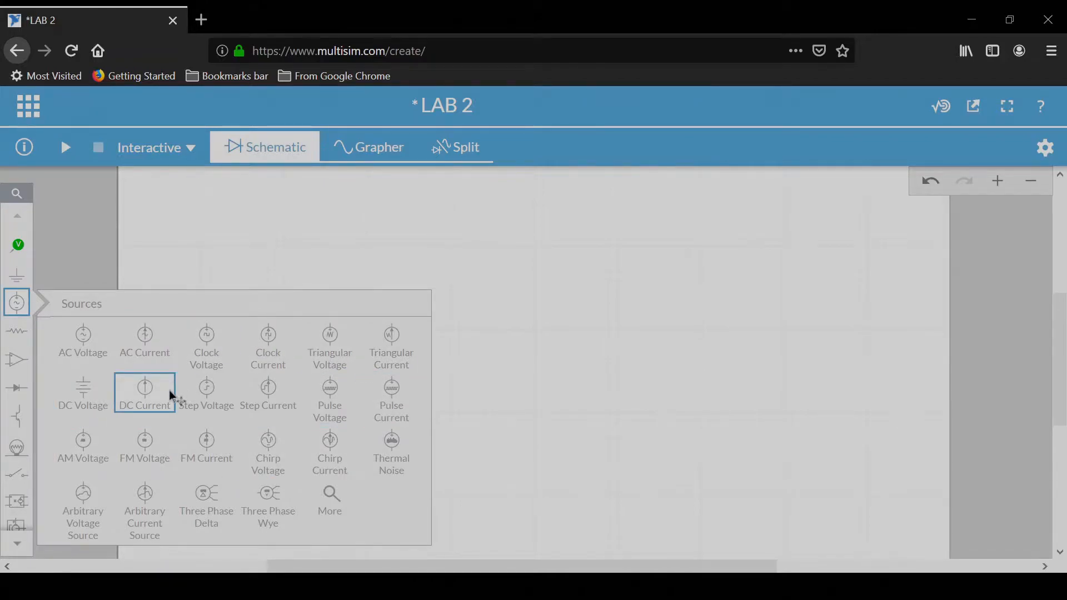
click(85, 391)
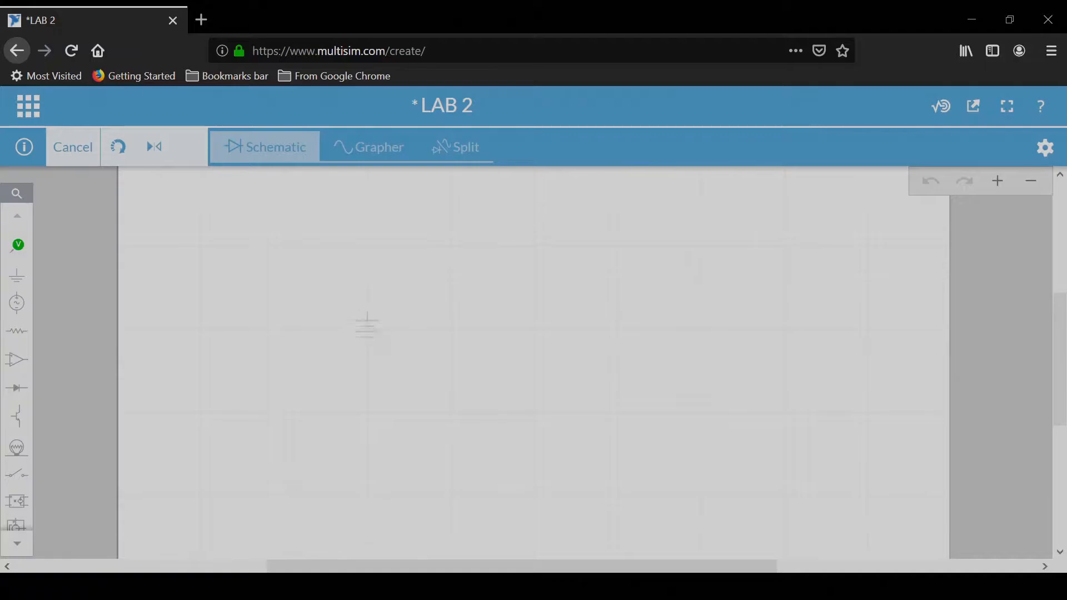
click(367, 330)
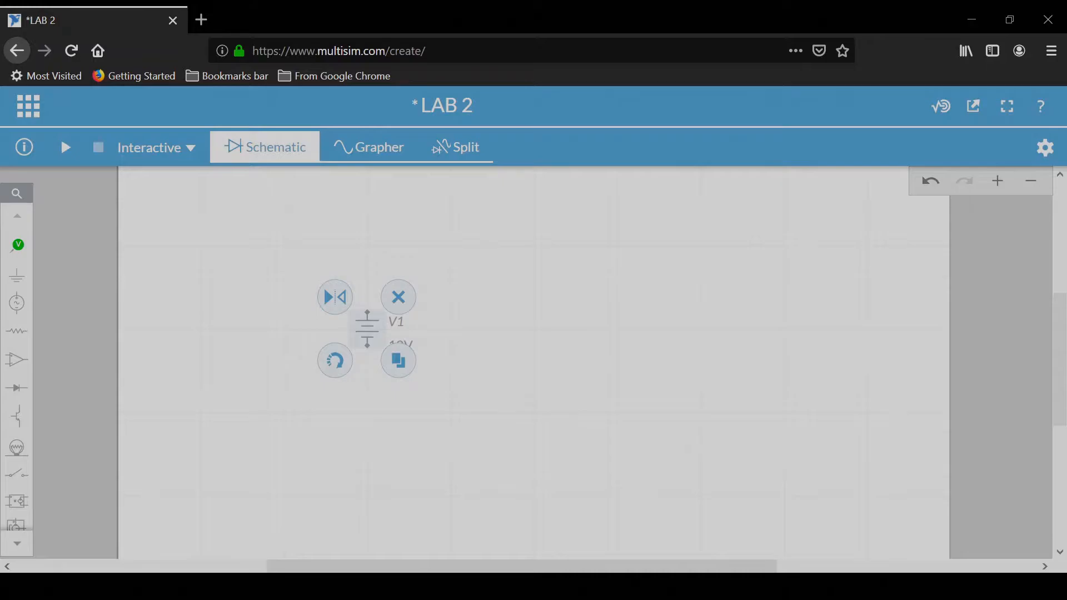
Step: Rotate the DC voltage source a full turn back to its original orientation
click(336, 364)
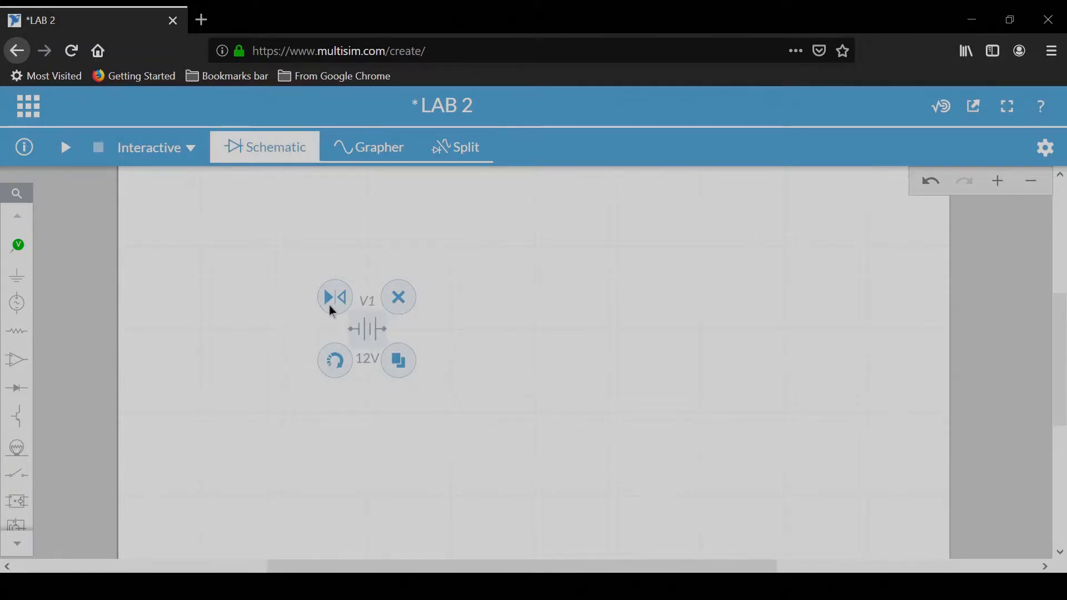
click(337, 362)
click(336, 363)
click(336, 362)
Step: Duplicate the DC voltage source, place the copy beside it, and delete the copy
click(399, 361)
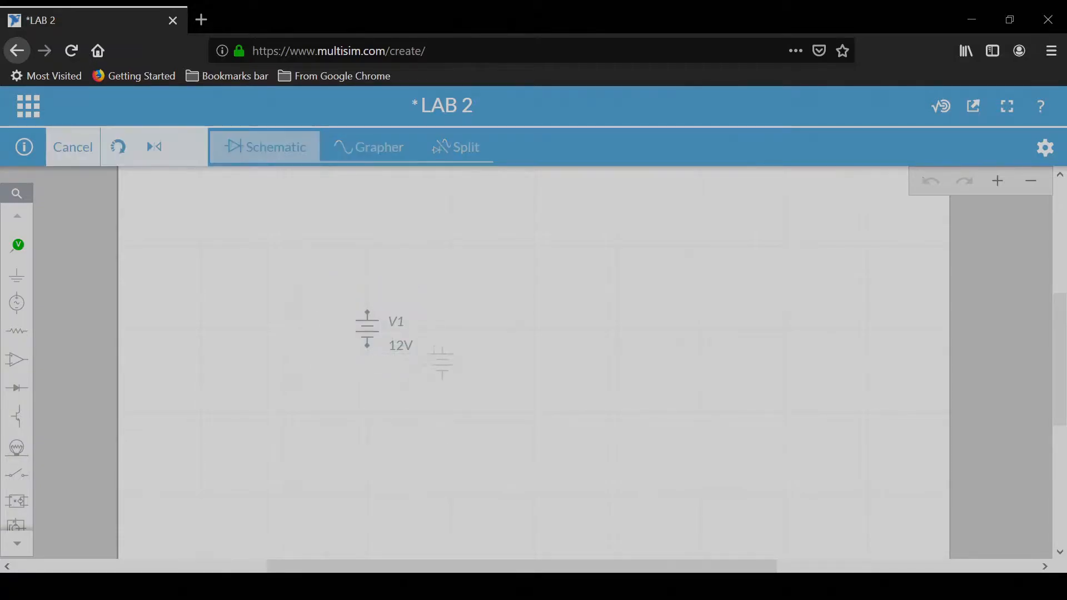
click(531, 332)
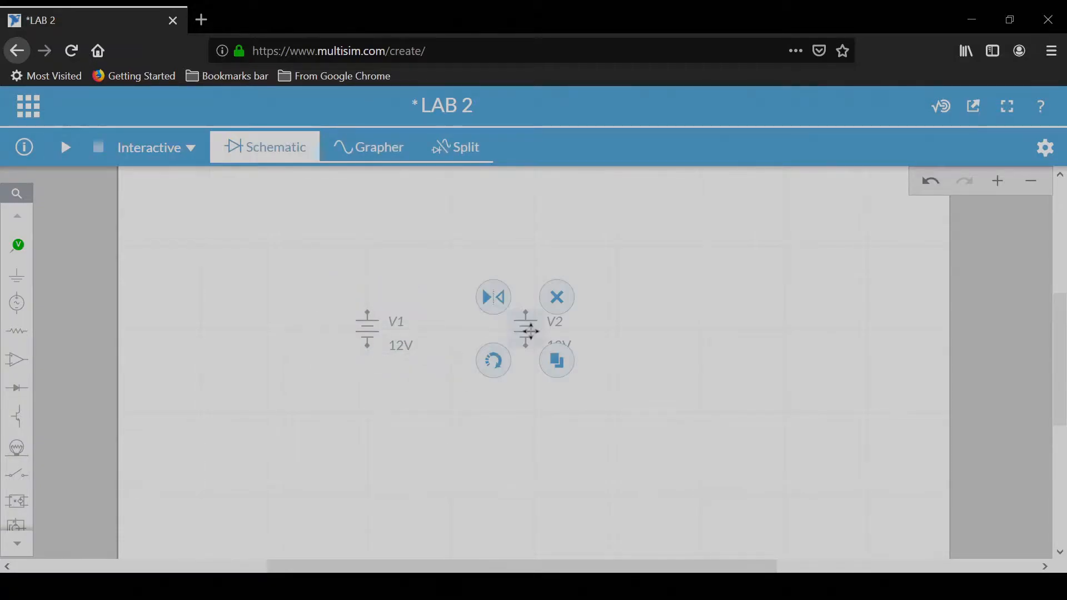
click(559, 296)
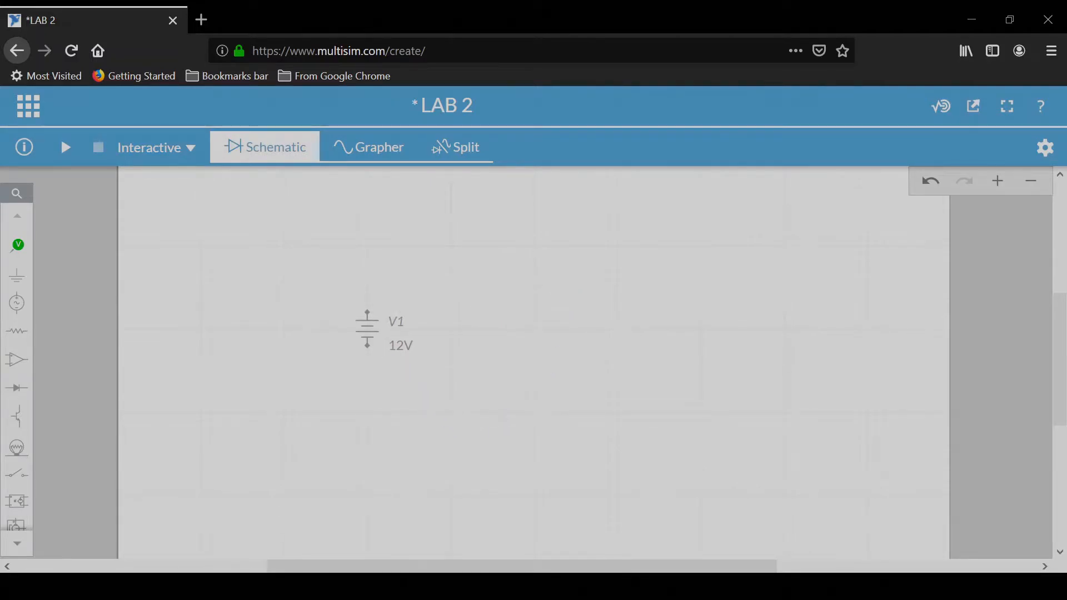
Step: Rename the DC voltage source's ID to Voltage
click(398, 323)
click(376, 300)
text(Voltage)
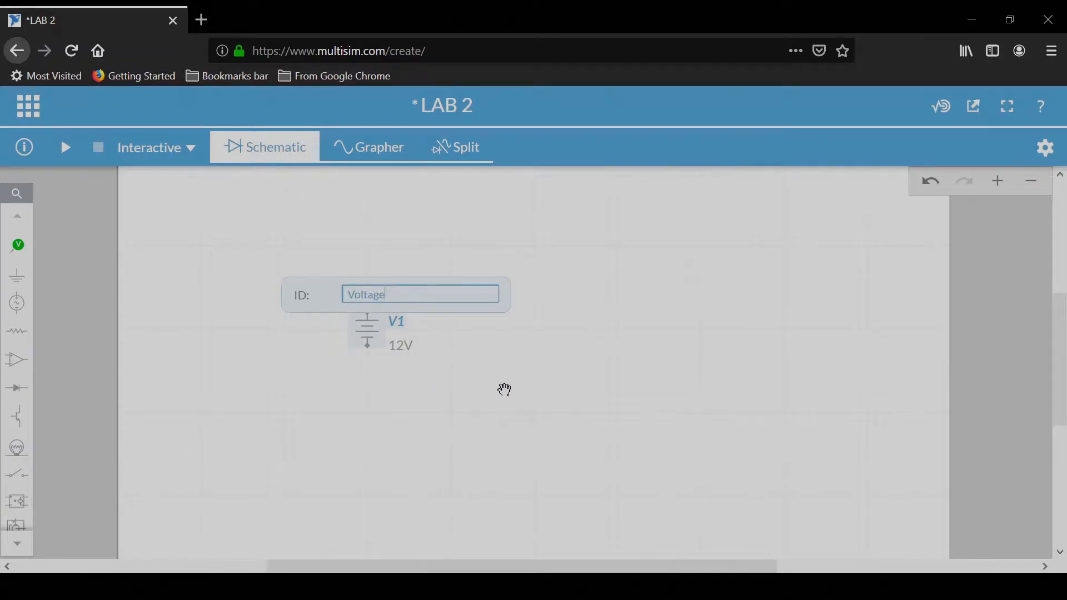
click(504, 389)
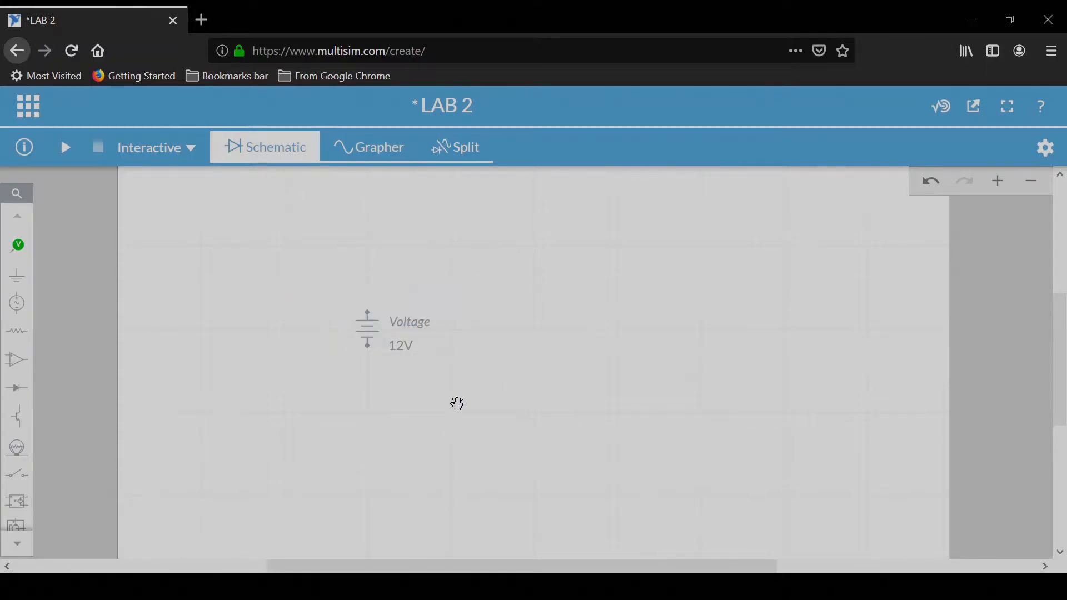
Step: Set the voltage source's value to 20 V
click(402, 351)
double_click(416, 369)
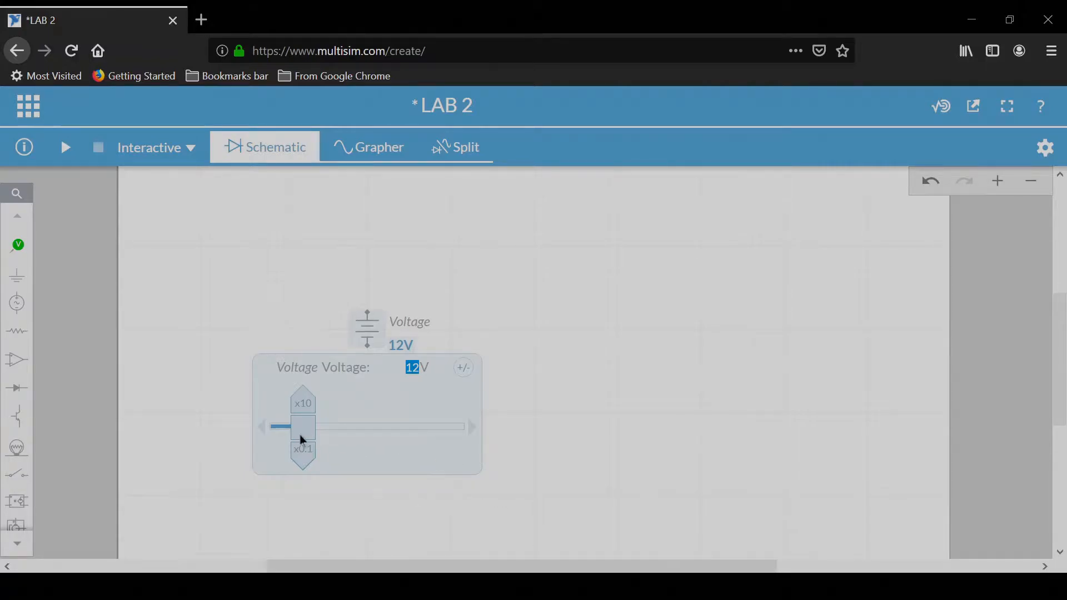
mouse_move(307, 434)
mouse_down()
mouse_move(353, 434)
mouse_move(295, 434)
mouse_move(367, 435)
mouse_move(305, 438)
mouse_up()
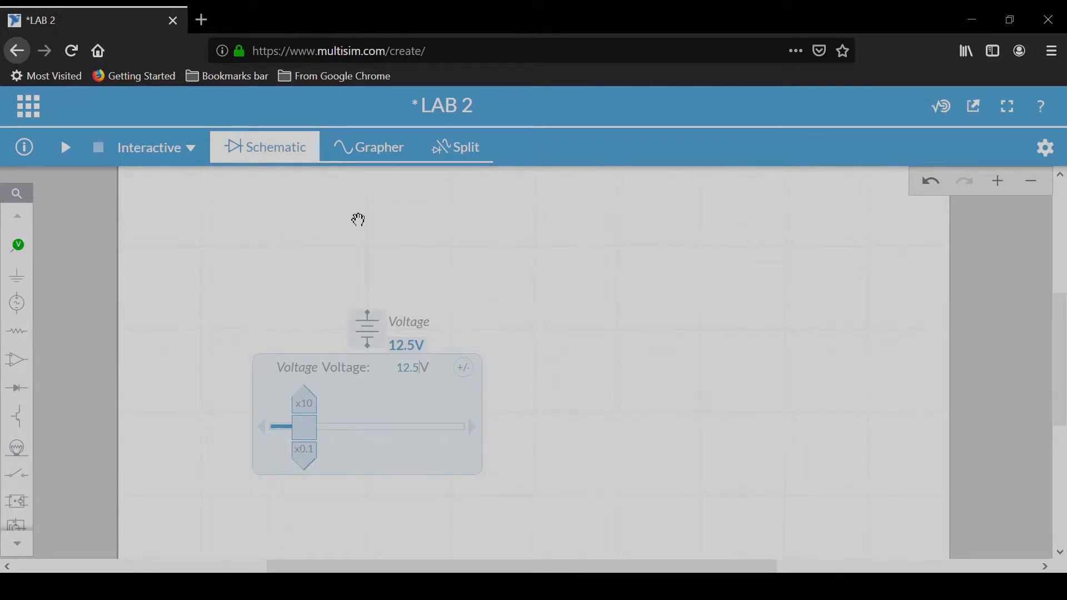
click(409, 365)
double_click(409, 365)
text(20V)
key(Return)
click(662, 372)
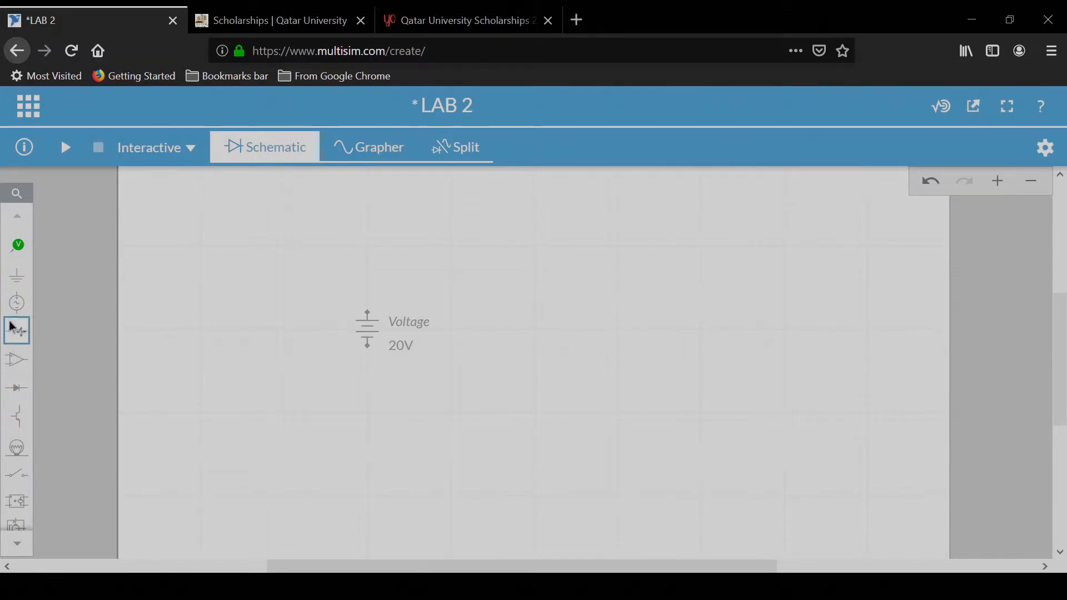
Step: Search the parts for Current DC and place a DC Current source to the right of the voltage source
click(18, 195)
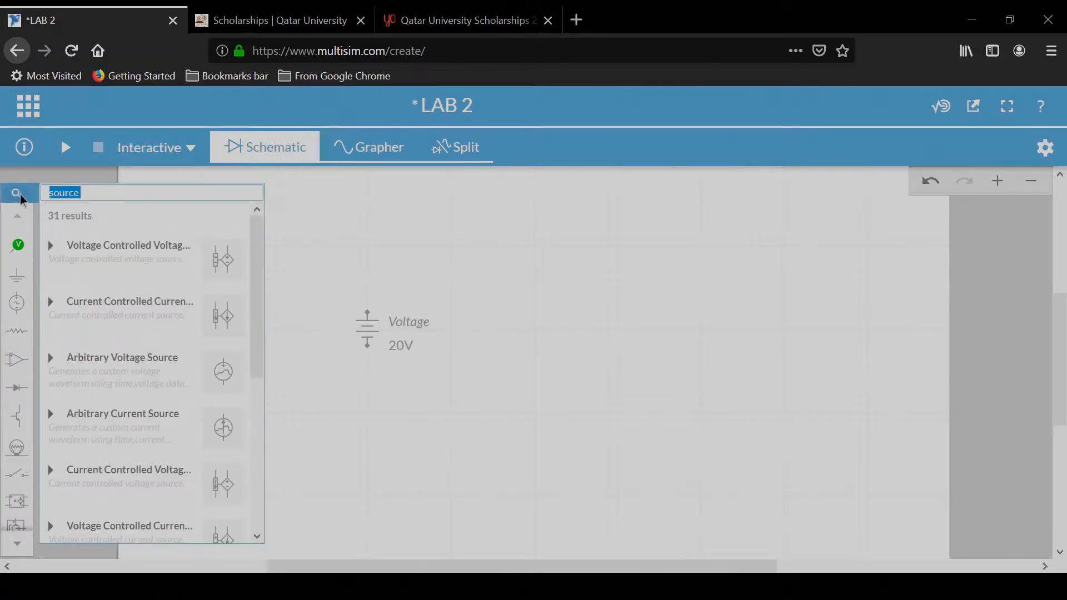
key(BackSpace)
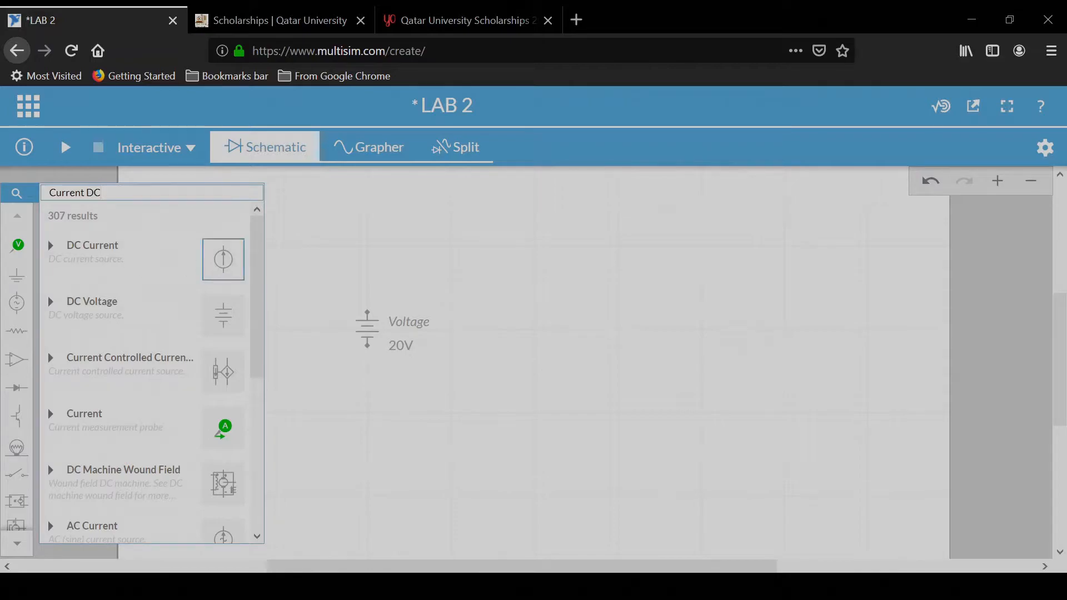
click(223, 259)
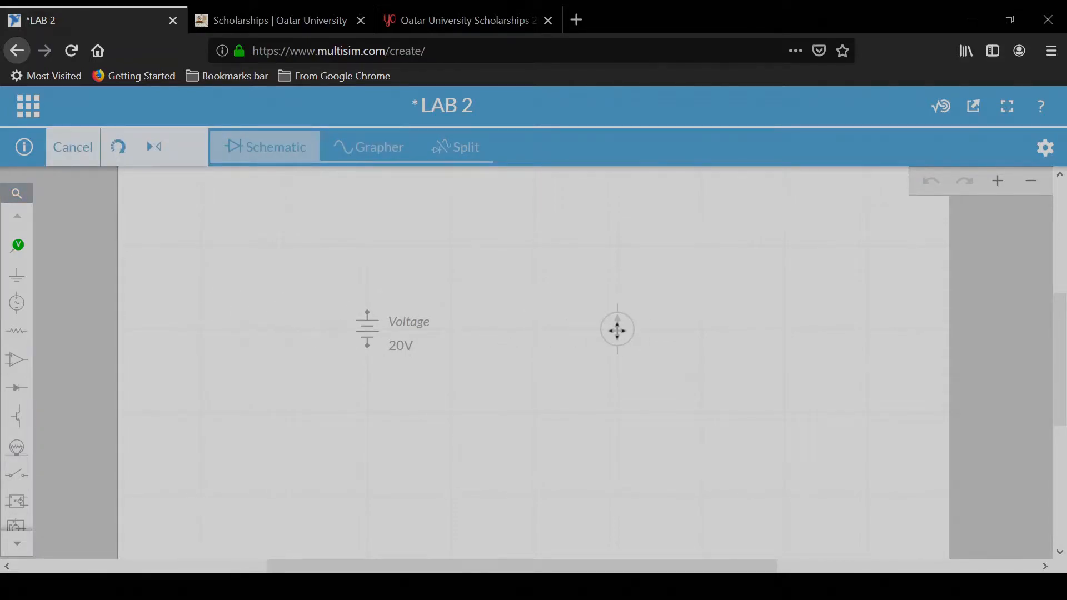
click(617, 330)
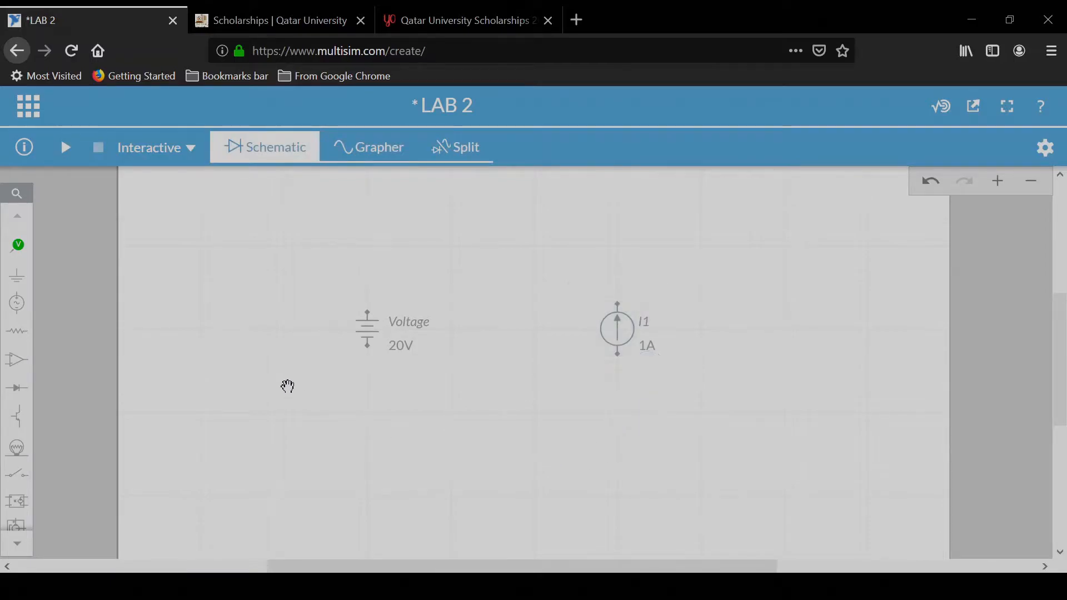
Step: Place a resistor between and above the two sources
click(16, 332)
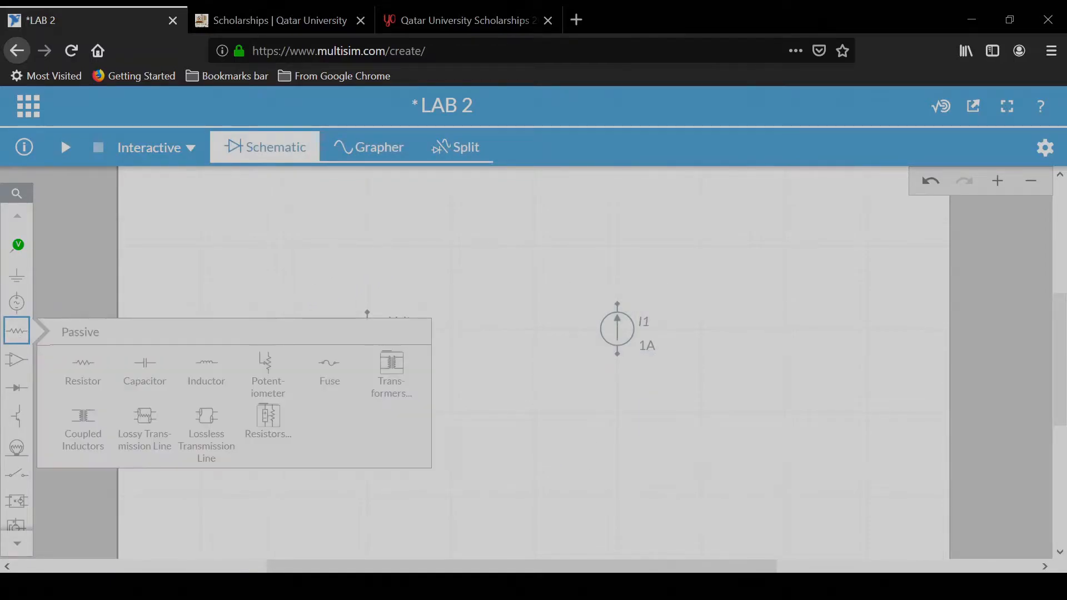
click(90, 379)
drag(500, 288, 506, 280)
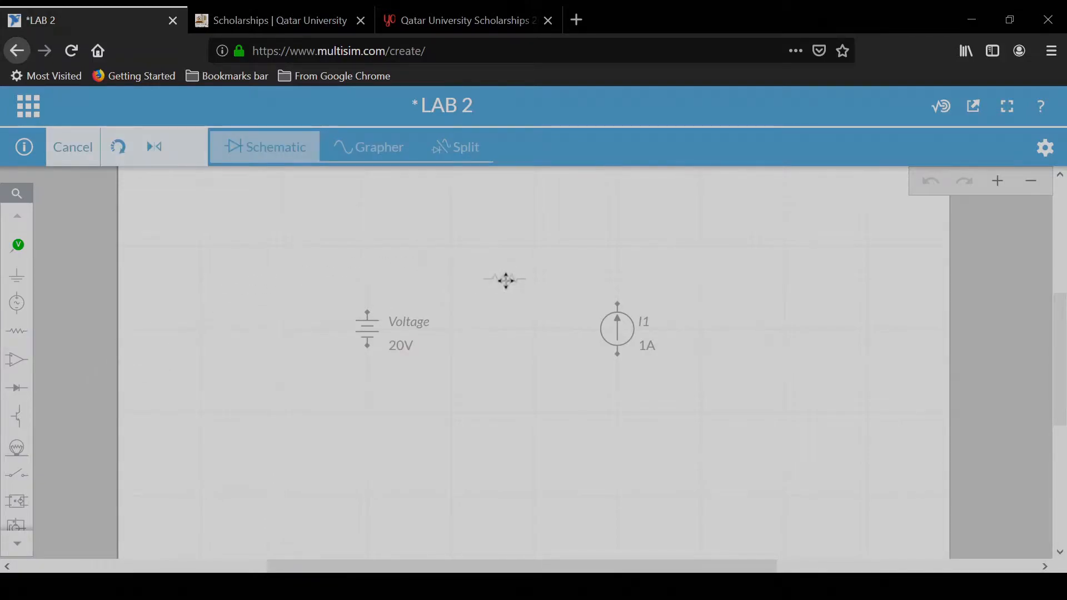
click(468, 301)
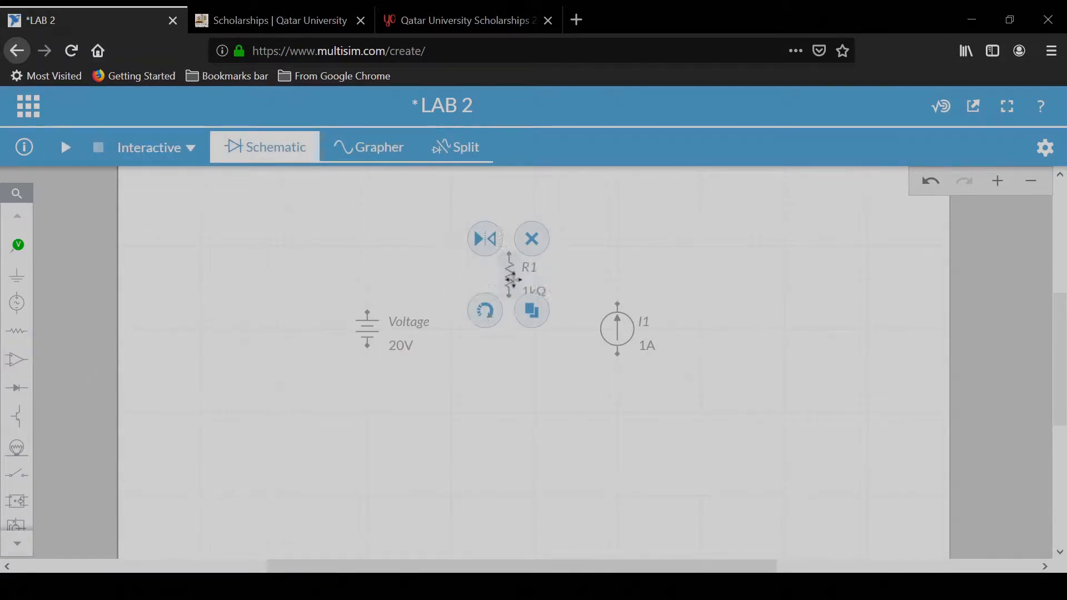
Step: Duplicate the resistor and place the copy directly below it
click(532, 311)
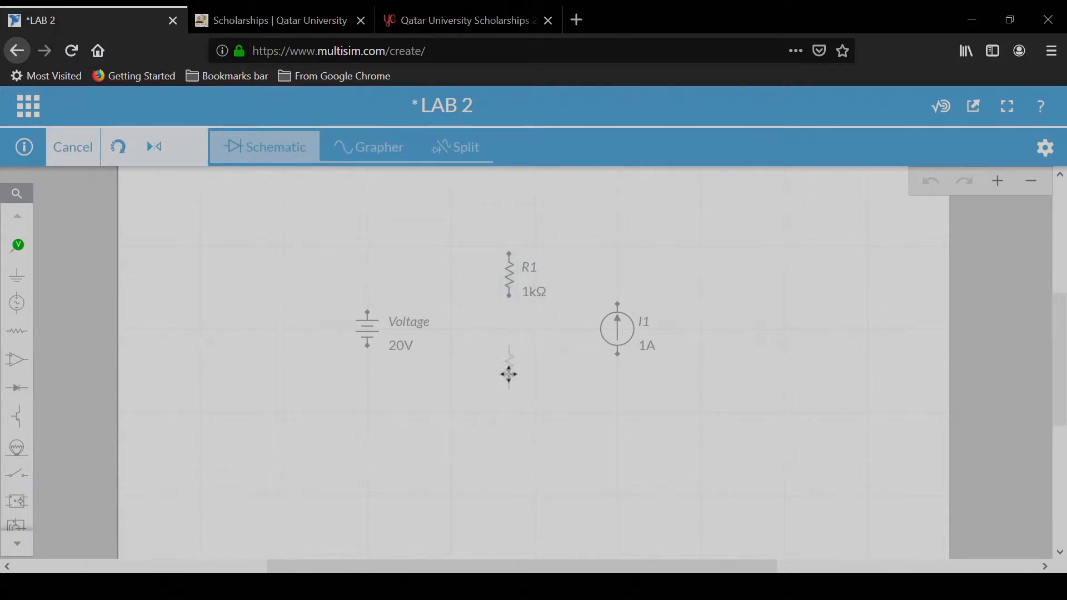
click(508, 375)
click(331, 405)
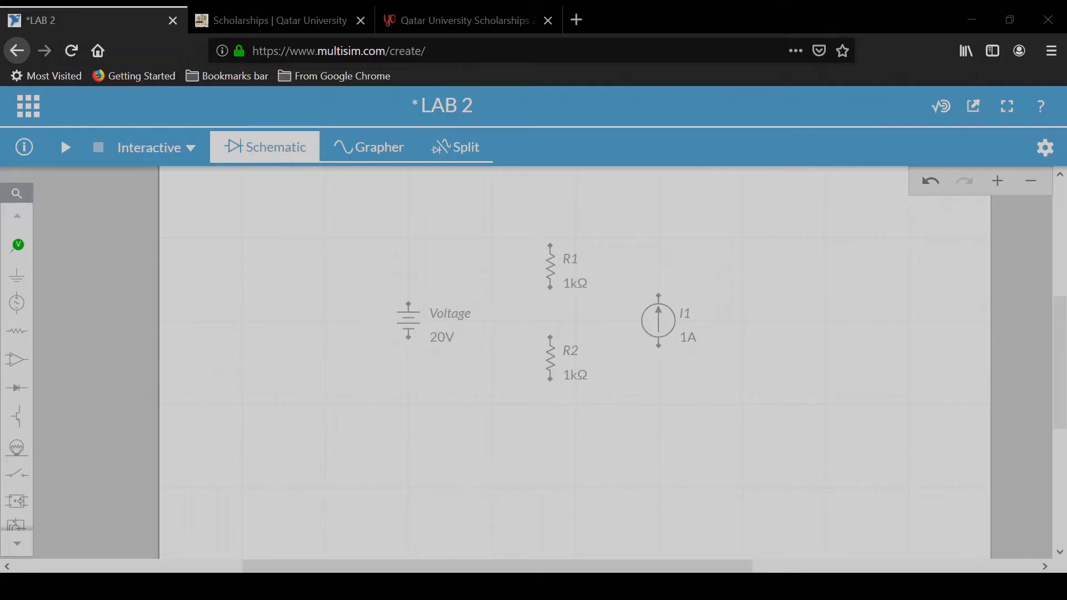
drag(343, 562, 344, 563)
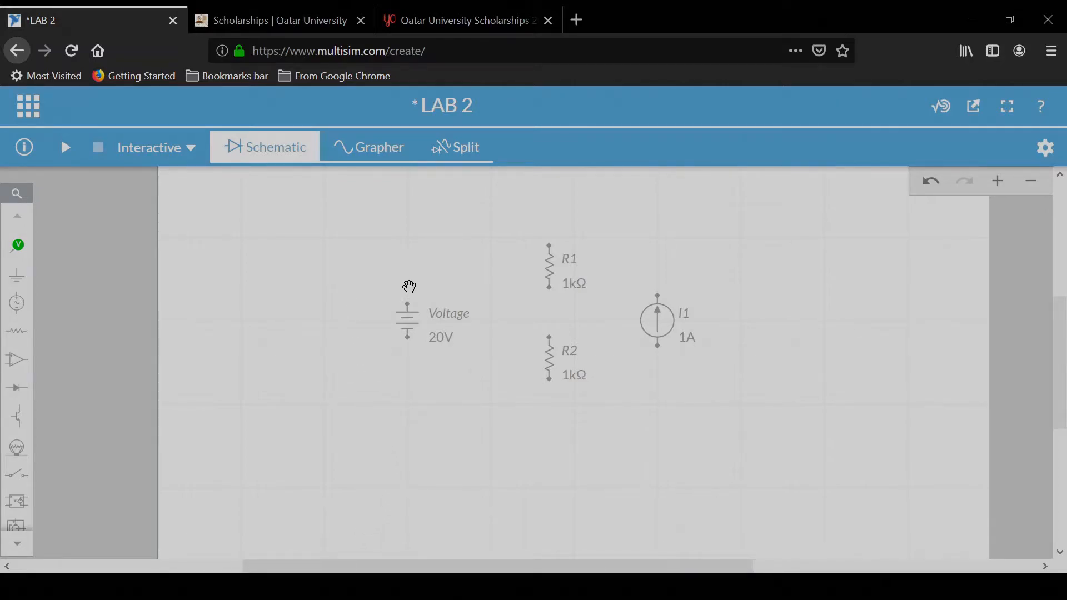
Step: Wire the voltage source's top terminal to the top terminal of R1
click(421, 307)
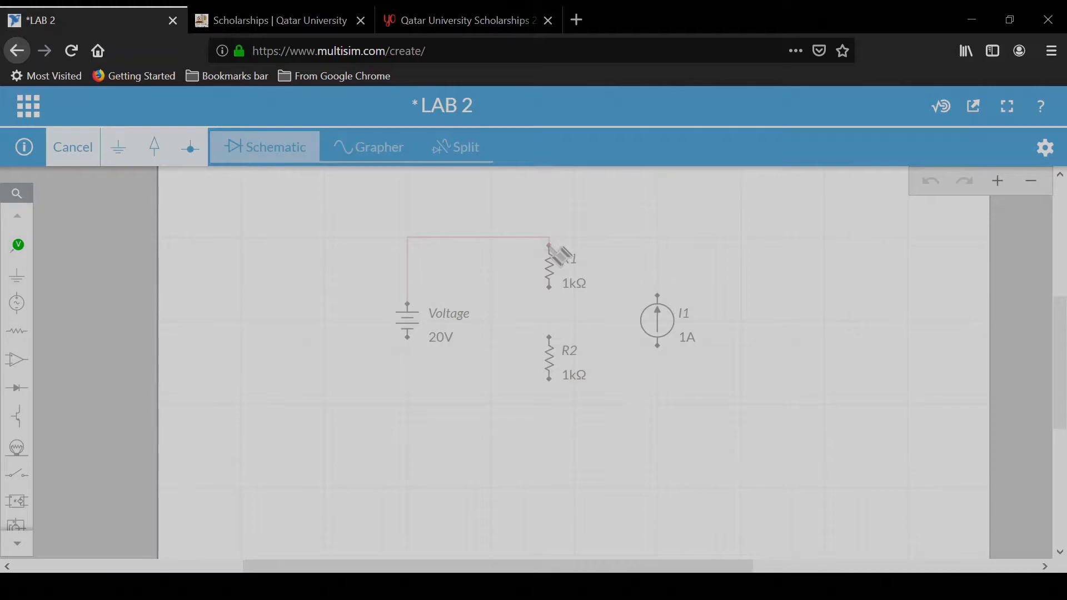
click(550, 244)
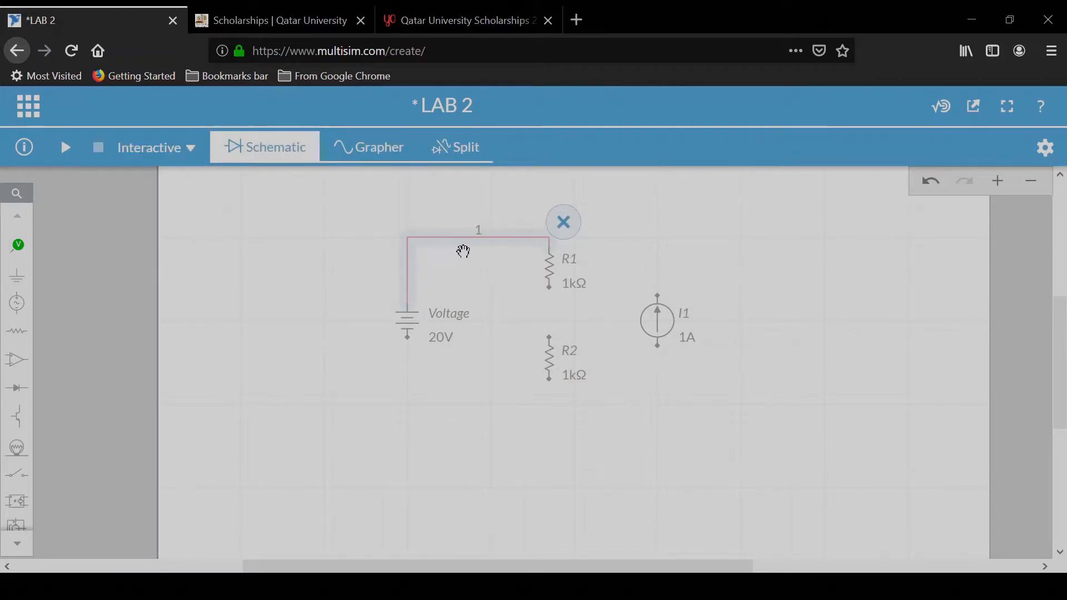
Step: Wire the bottom terminal of R1 to the top terminal of R2
click(552, 289)
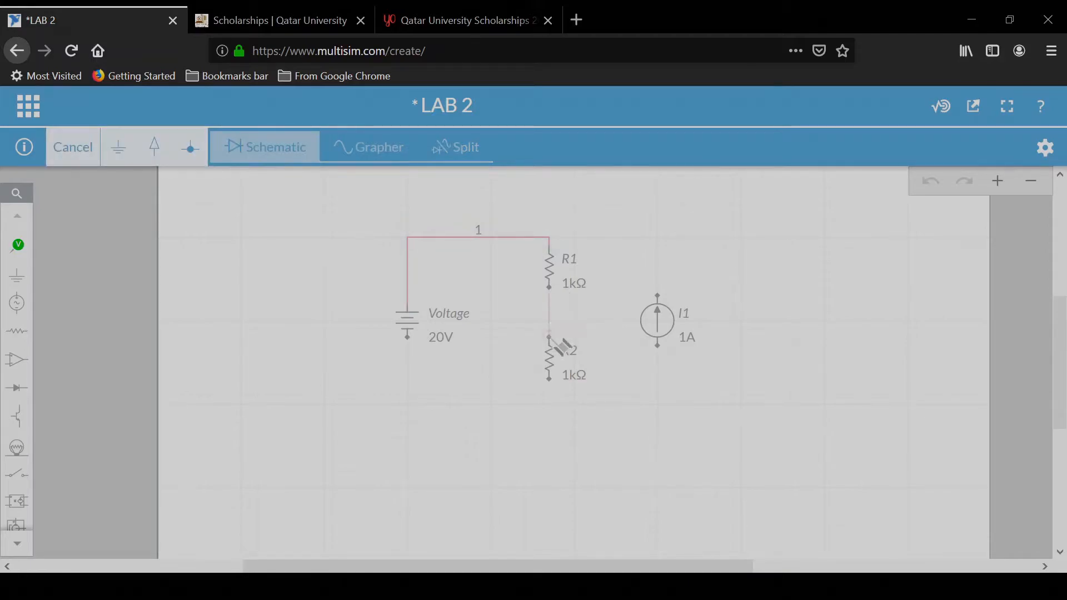
click(549, 338)
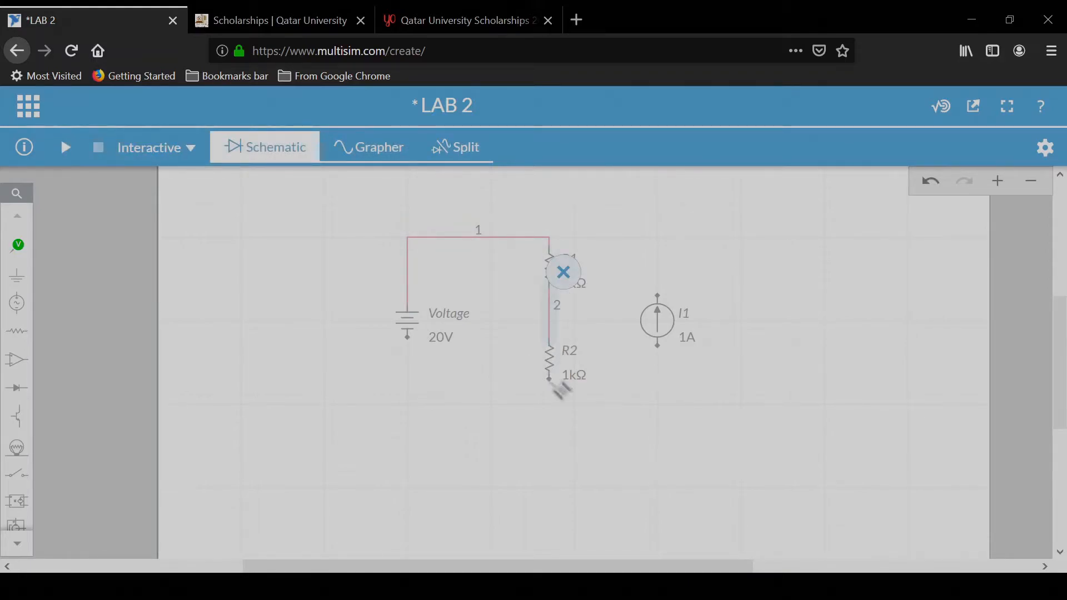
click(552, 383)
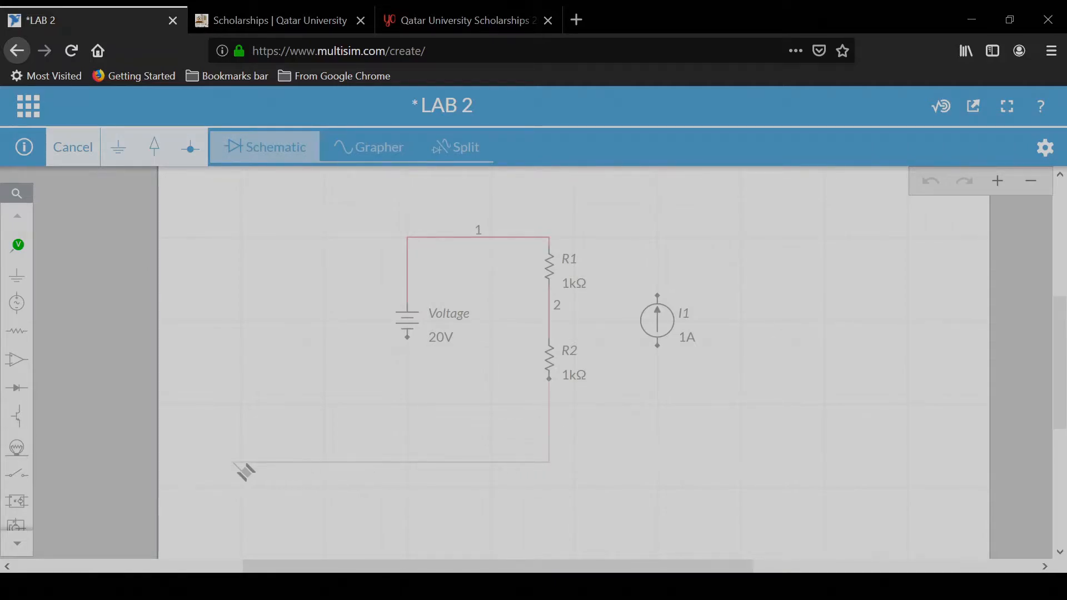
click(233, 462)
click(332, 404)
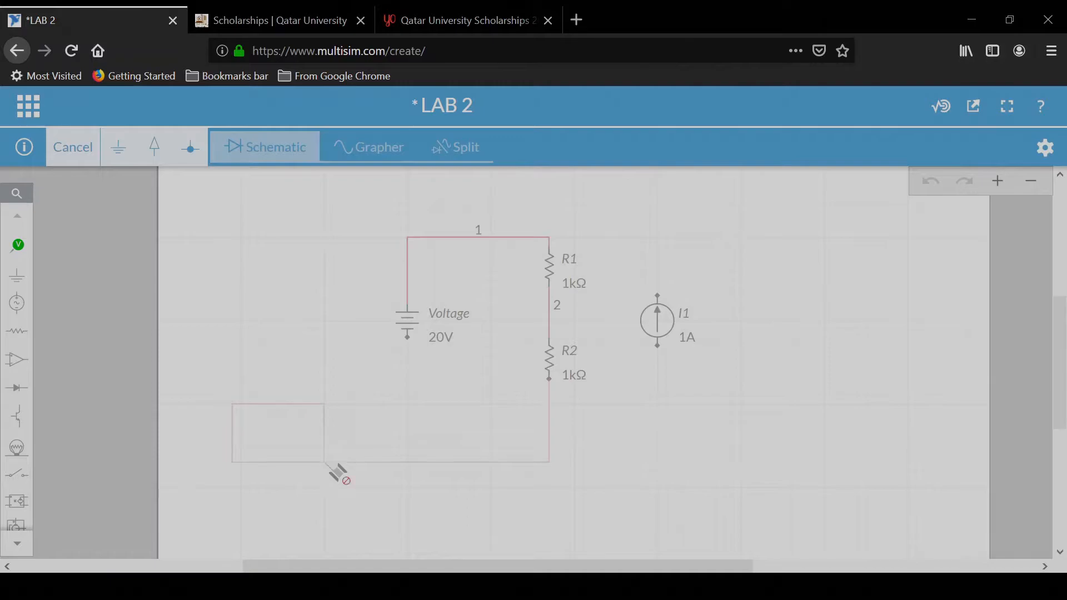
click(391, 437)
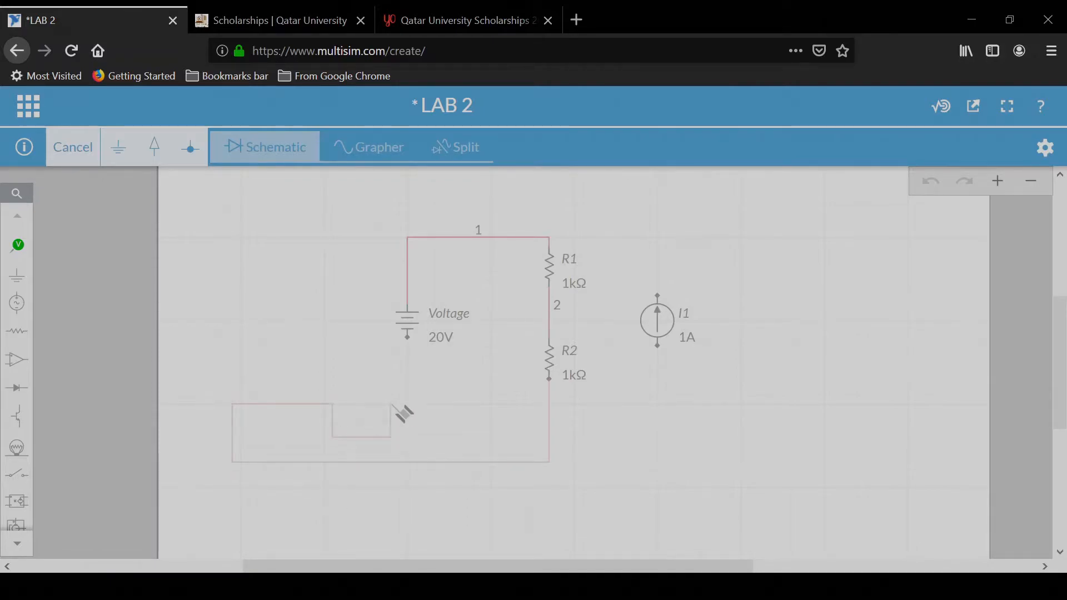
click(425, 404)
click(409, 346)
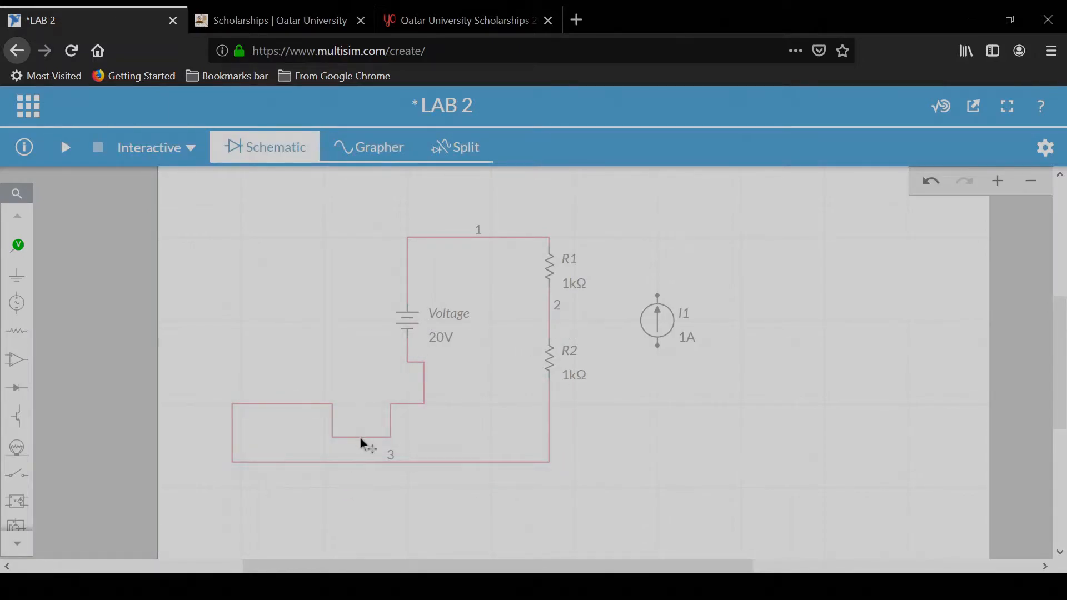
click(338, 436)
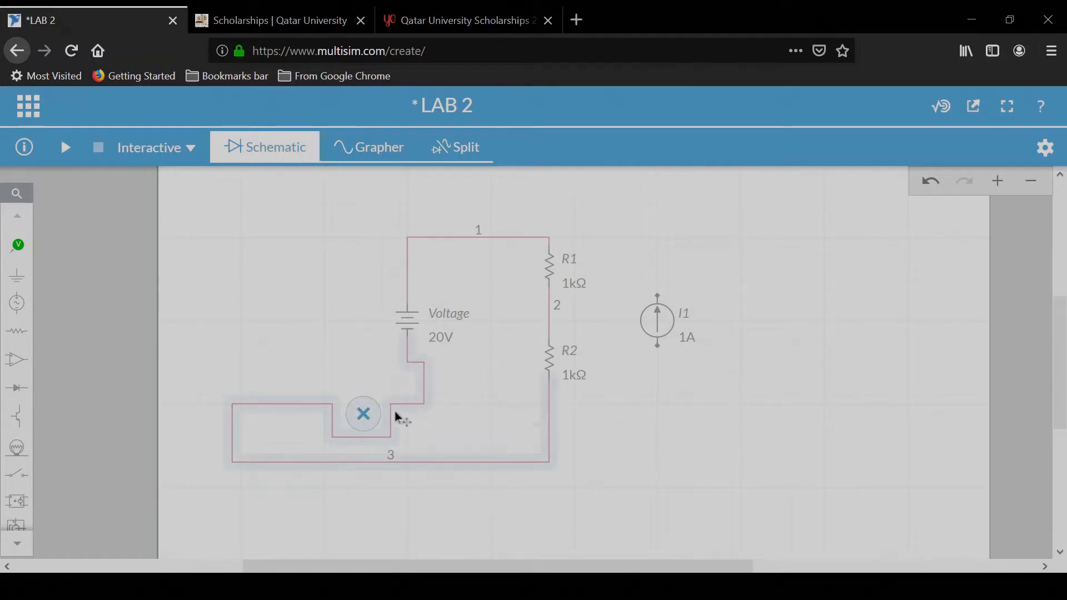
click(369, 423)
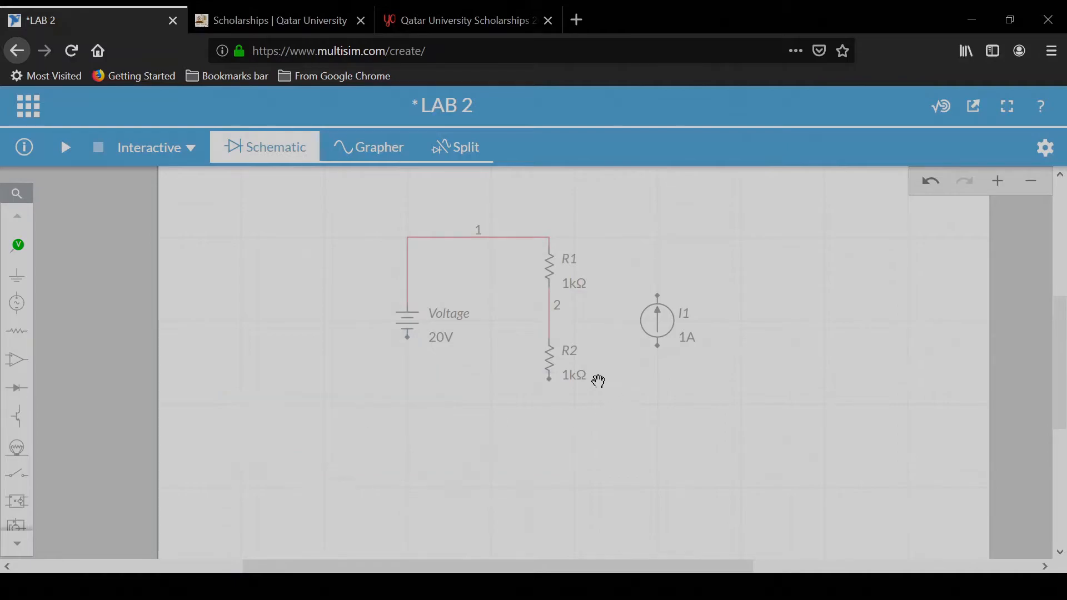
Step: Wire the bottom terminal of R2 to the voltage source's bottom terminal
click(550, 381)
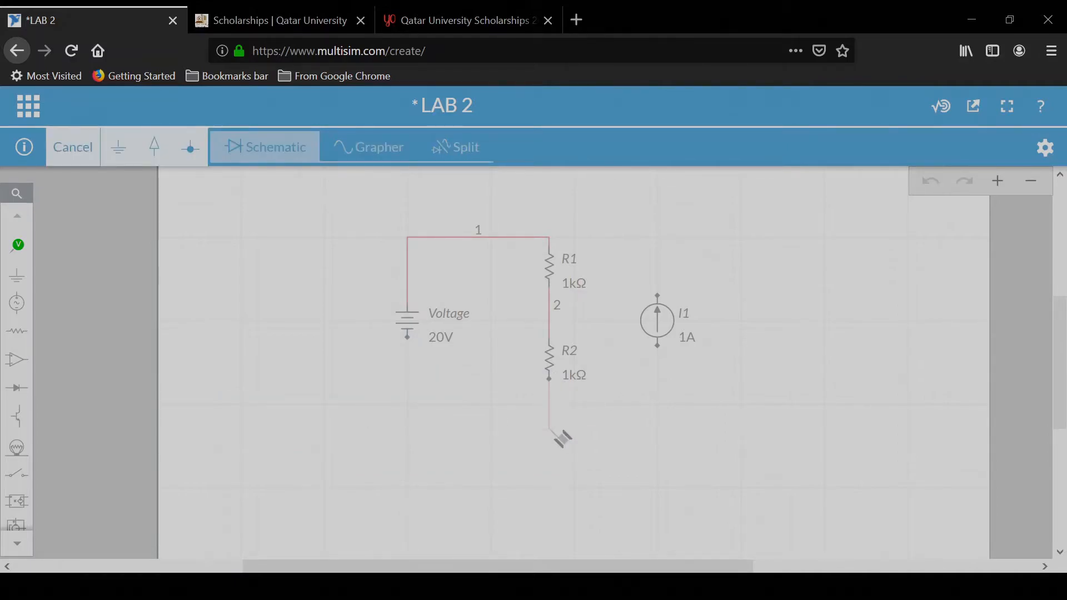
click(409, 338)
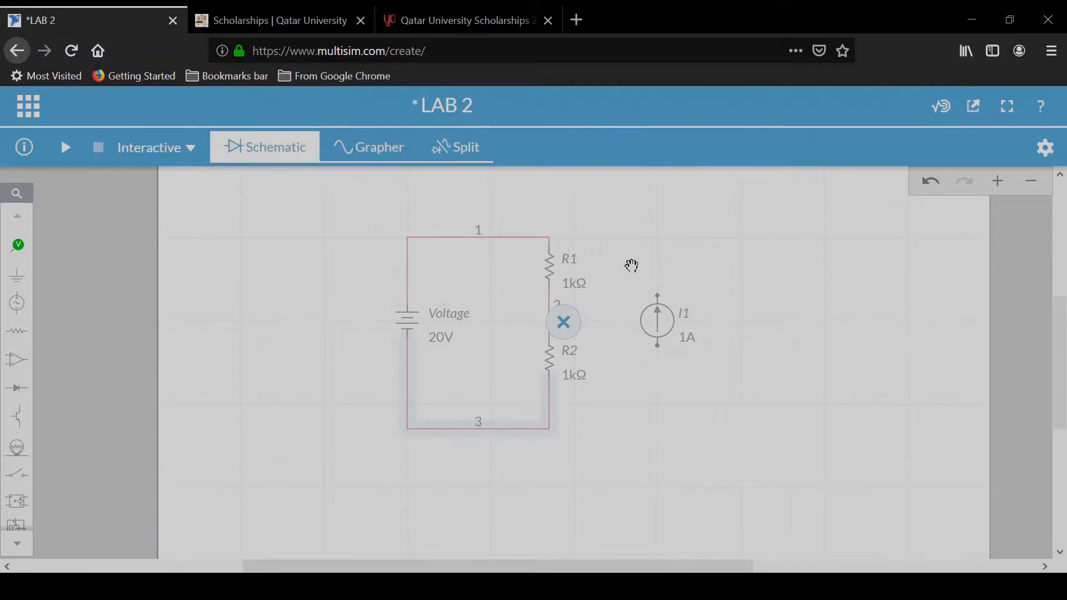
Step: Set R1's resistance to 100 Ω
click(567, 285)
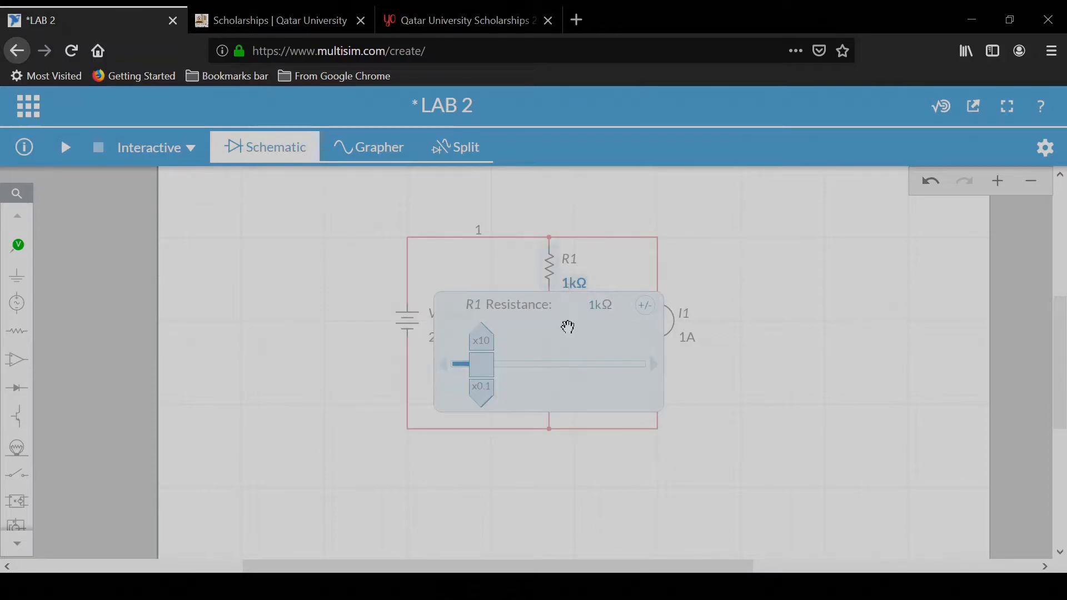
double_click(595, 307)
text(100)
click(782, 374)
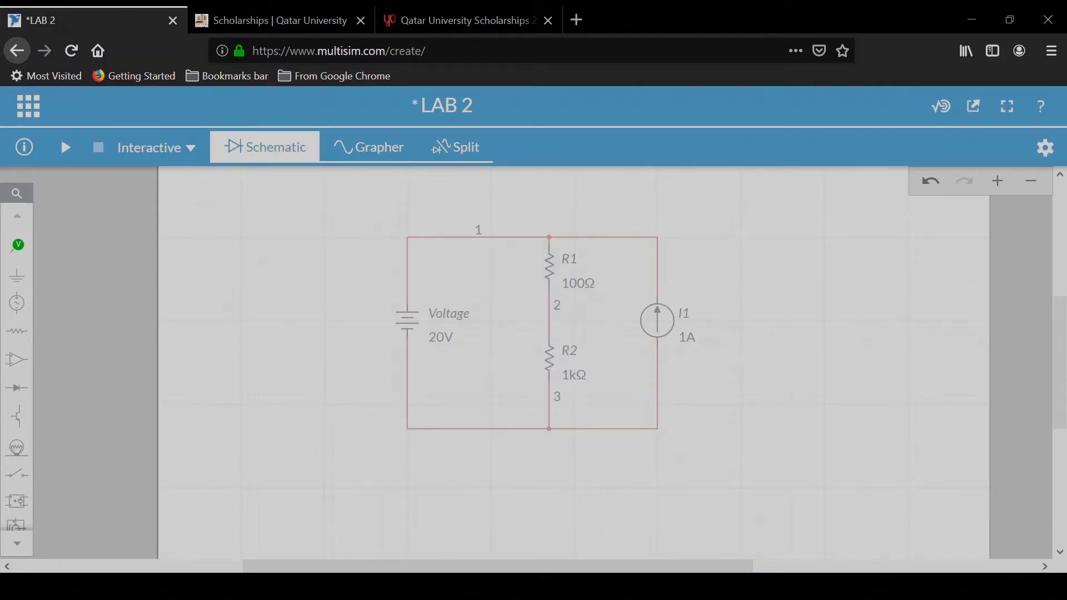
Step: Set R2's resistance to 100 Ω
click(567, 375)
double_click(596, 390)
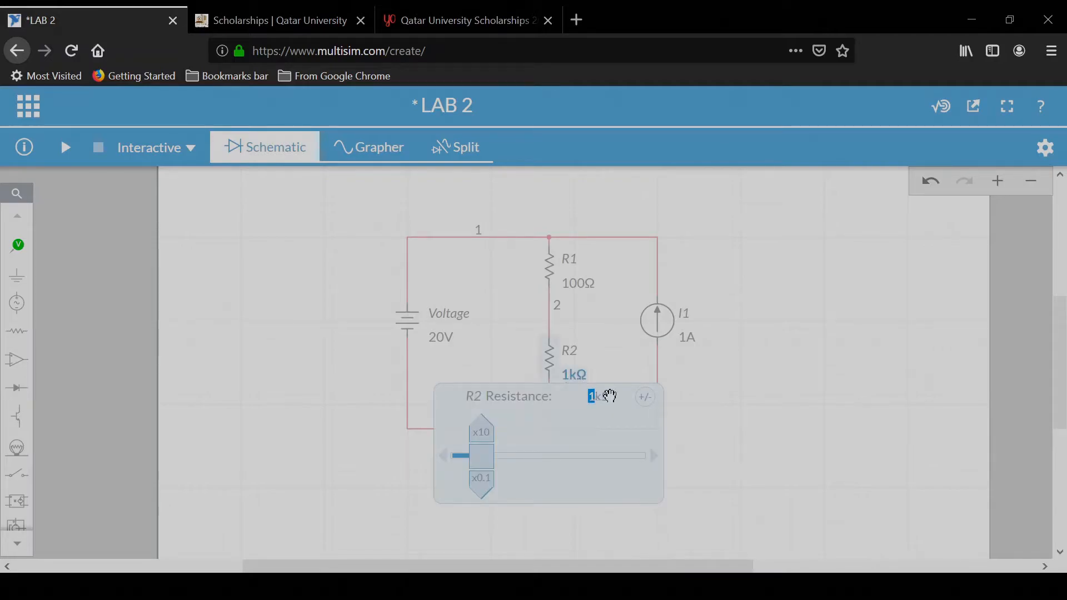
text(100)
click(753, 378)
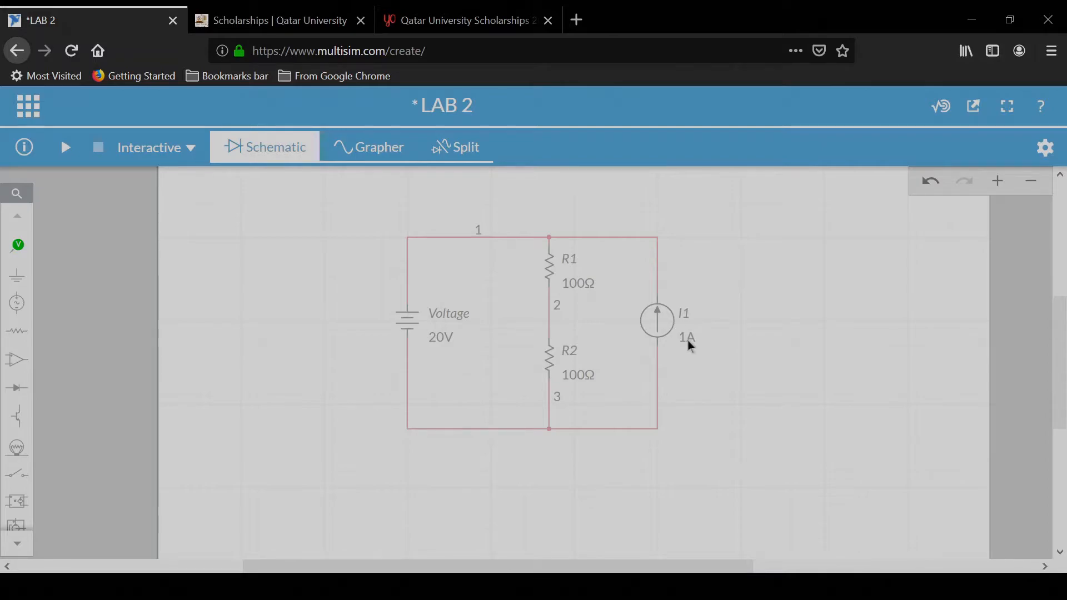
Step: Set the current source I1's current to 0 A
click(688, 340)
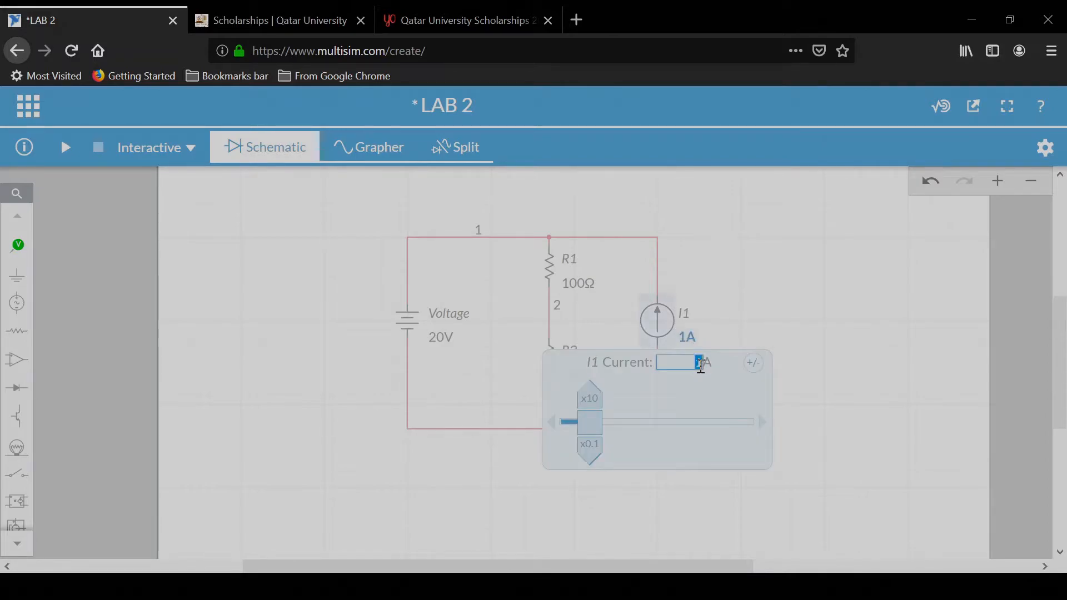
text(0)
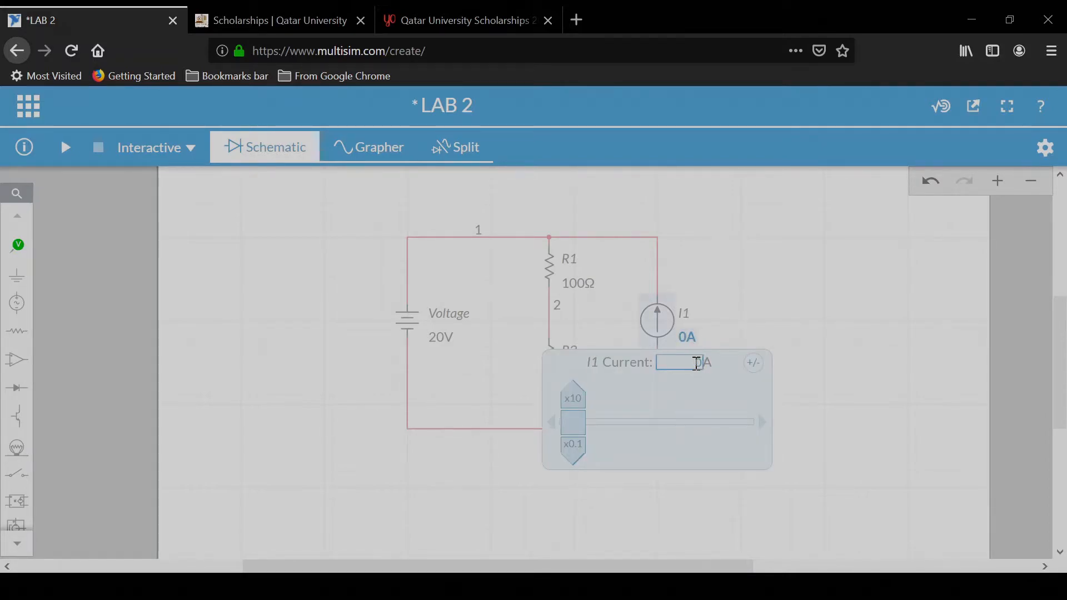
click(786, 290)
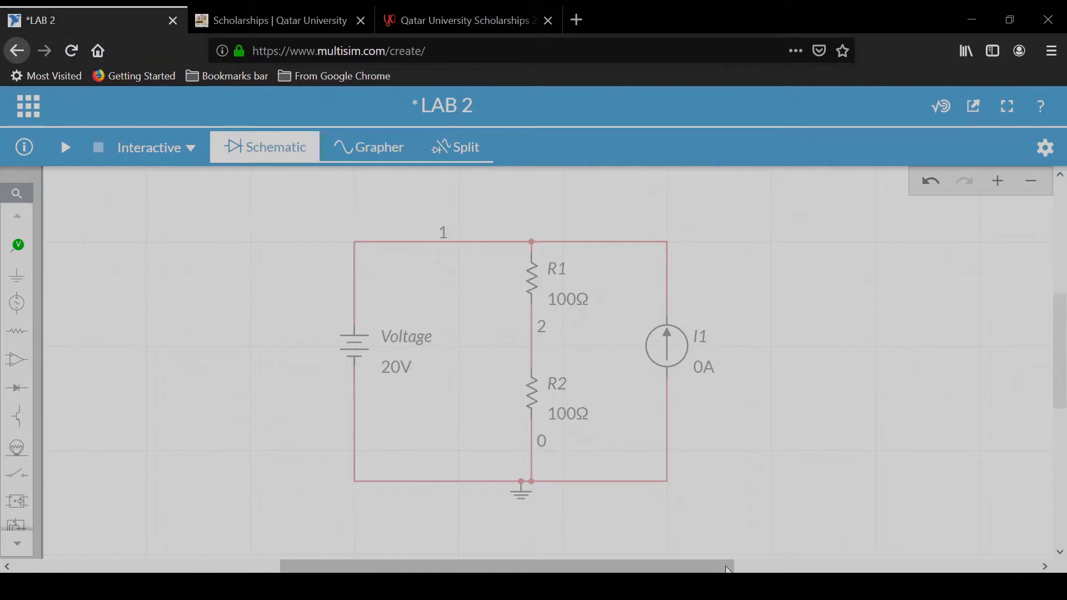
Step: Place a voltage probe on node 2 between R1 and R2
click(18, 246)
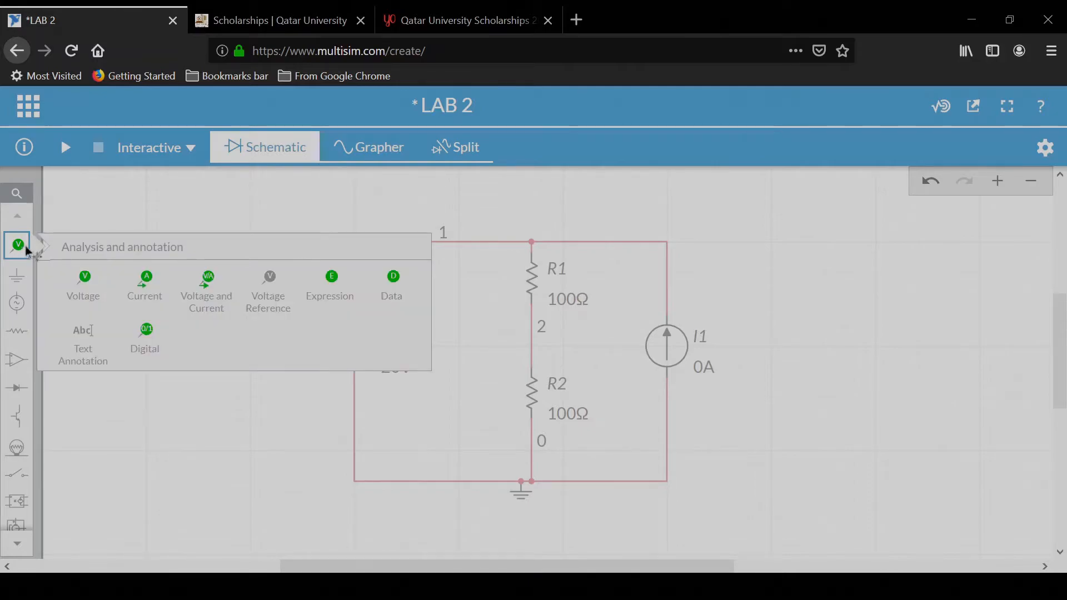
click(87, 283)
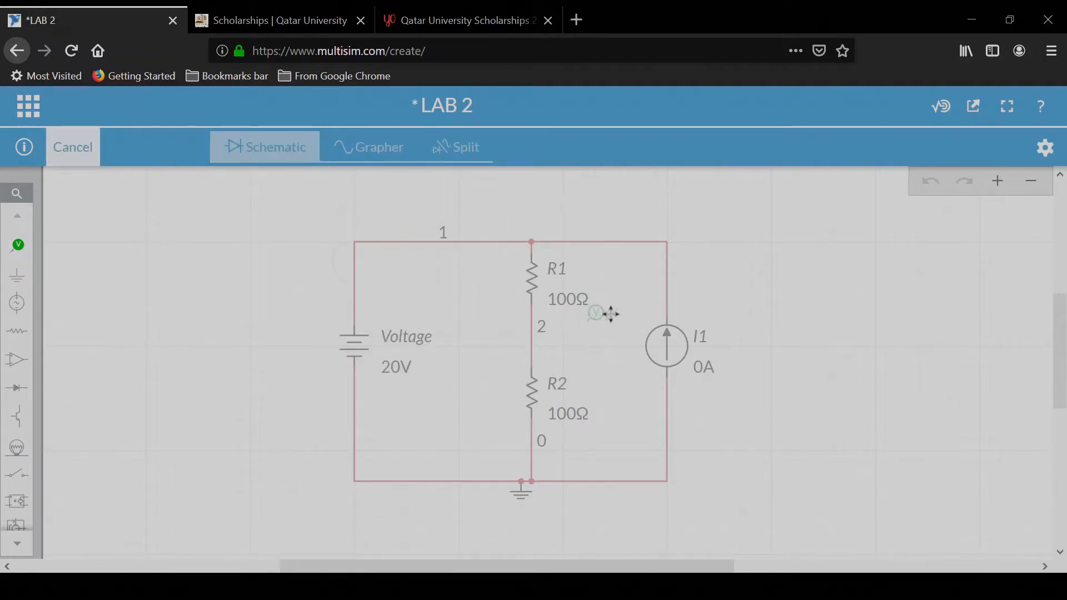
click(556, 338)
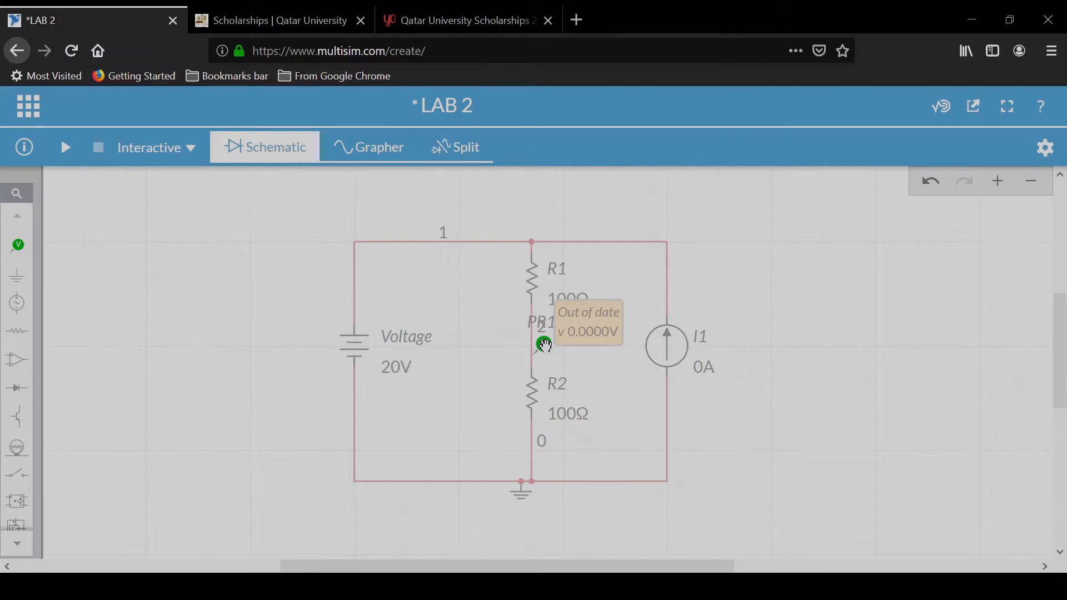
Step: Add a voltage reference for the node 2 probe at node 1 on the top wire
click(544, 345)
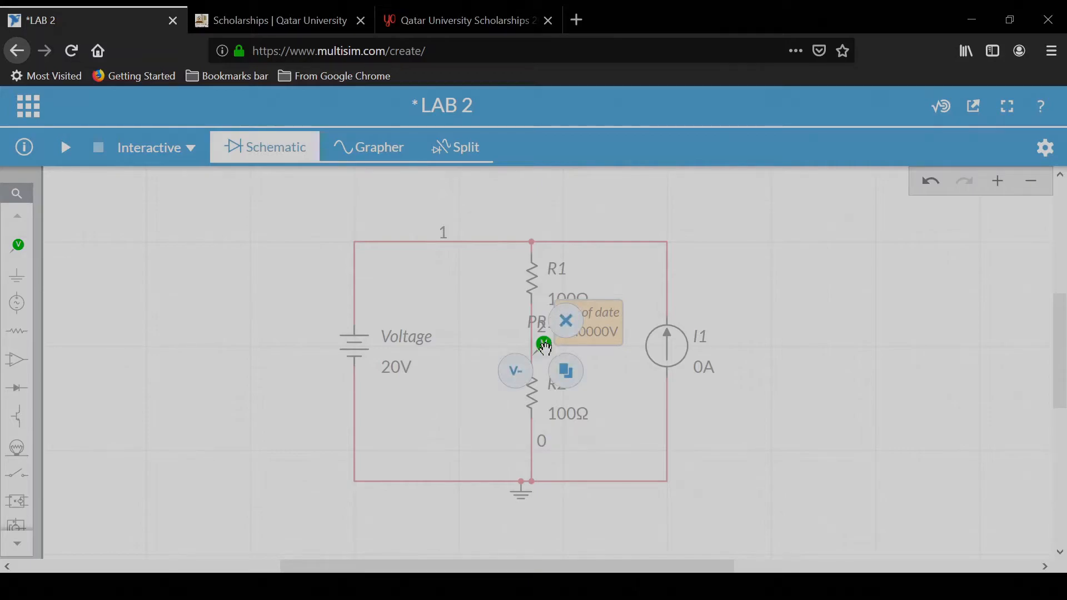
click(516, 376)
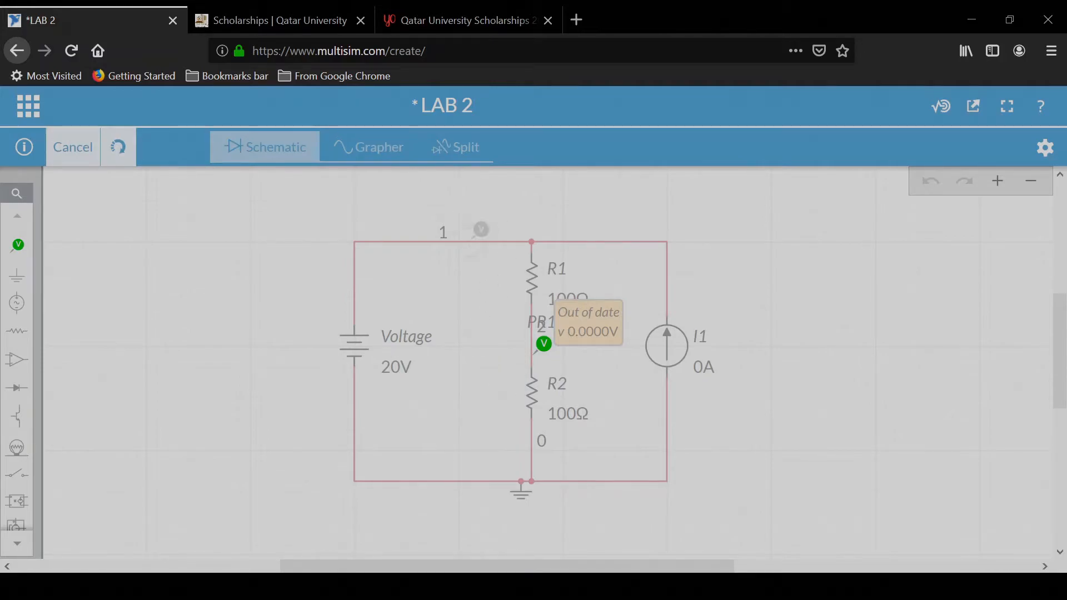
click(484, 225)
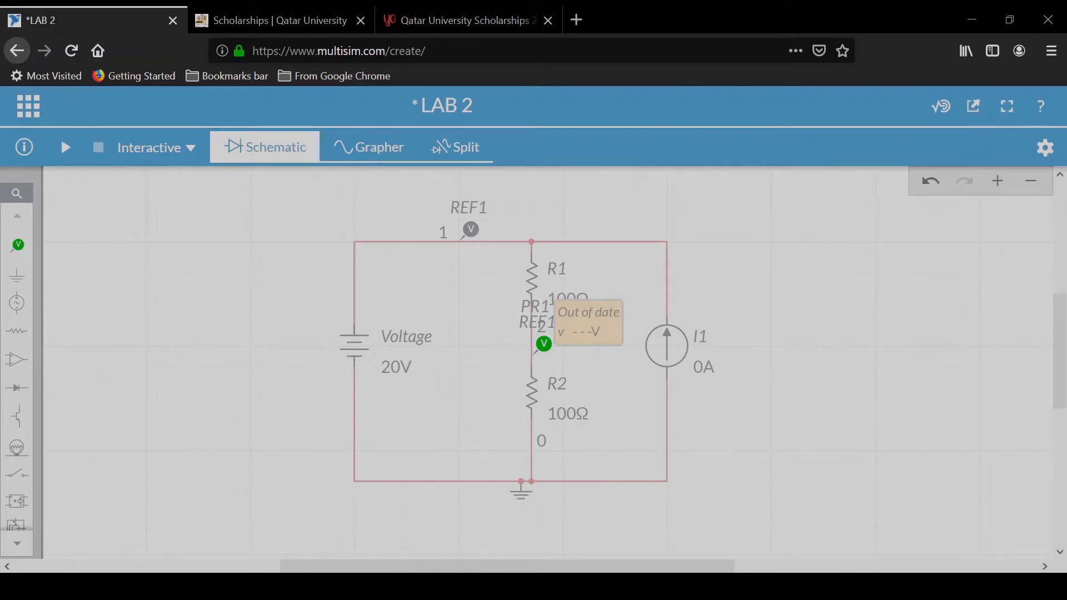
Step: Place current probes on the top wire next to the voltage source and next to I1
mouse_move(17, 245)
click(133, 290)
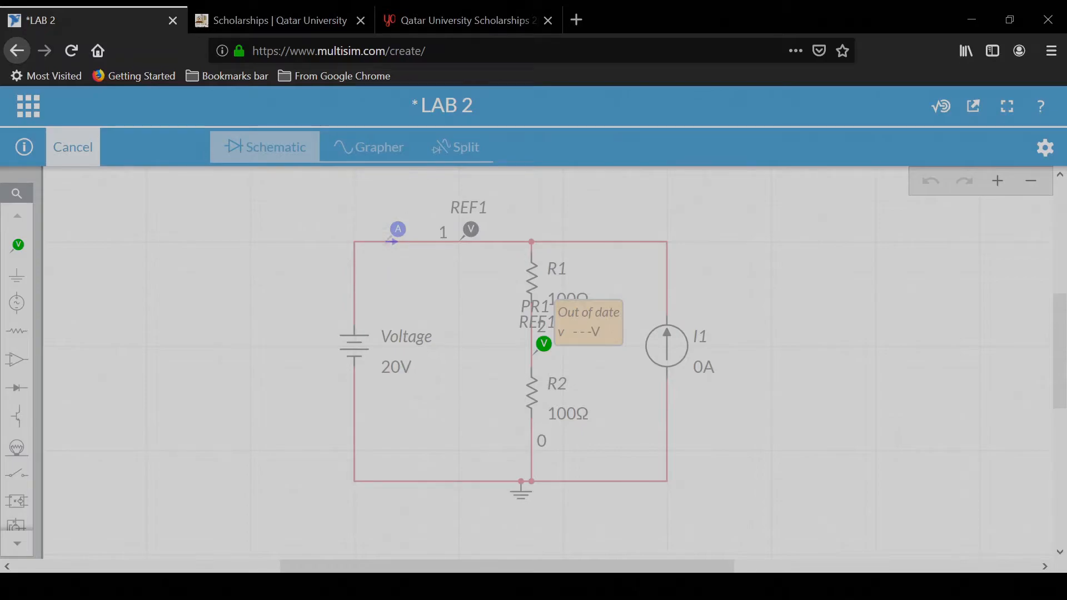
click(406, 223)
mouse_move(19, 245)
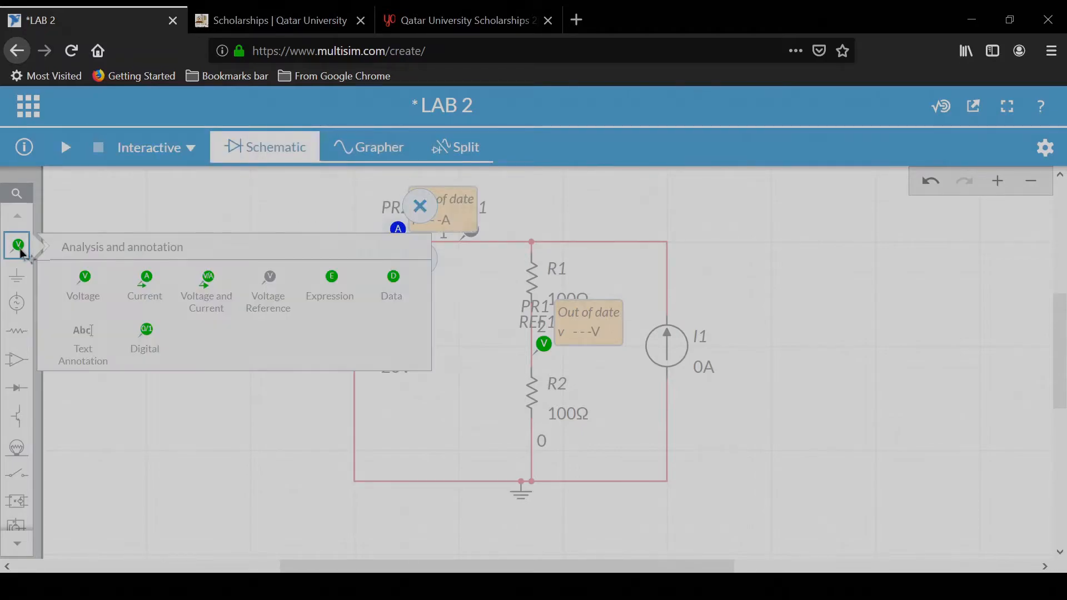
click(140, 281)
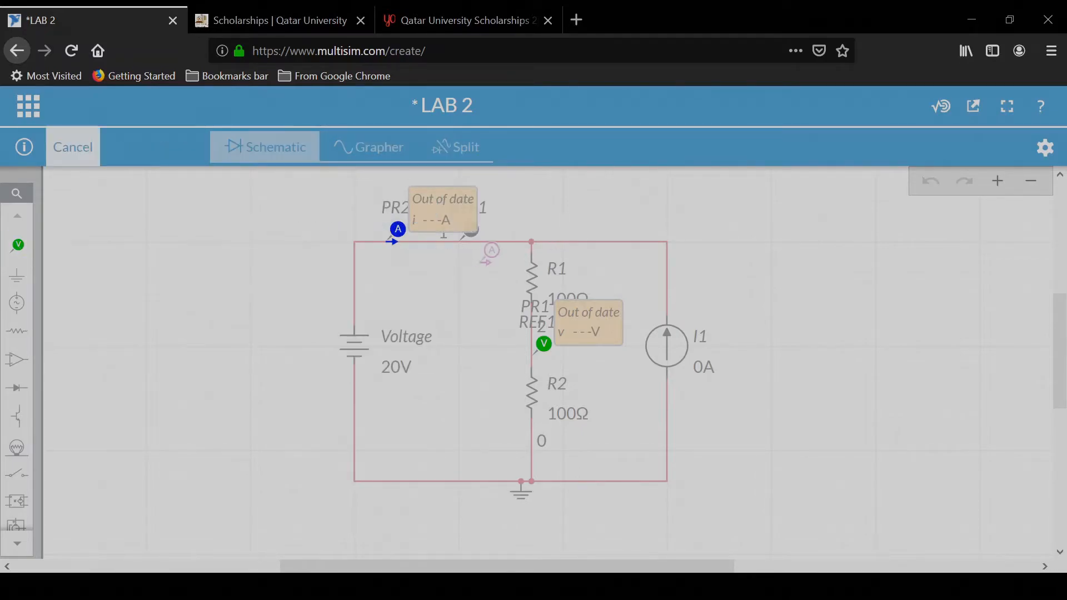
click(618, 226)
Step: Place a current probe on the wire below R2
mouse_move(25, 253)
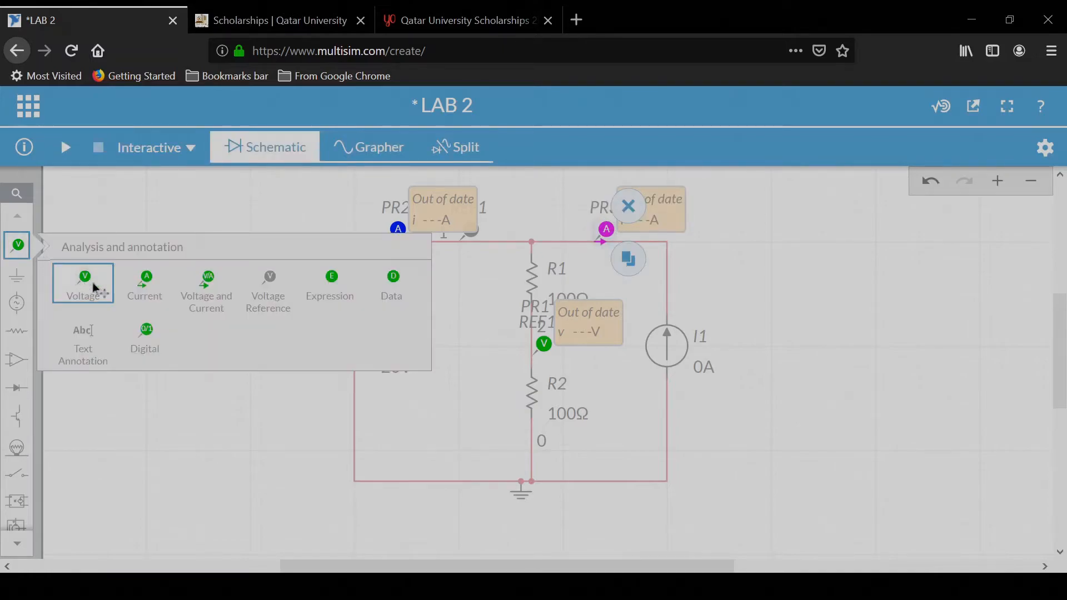
click(188, 309)
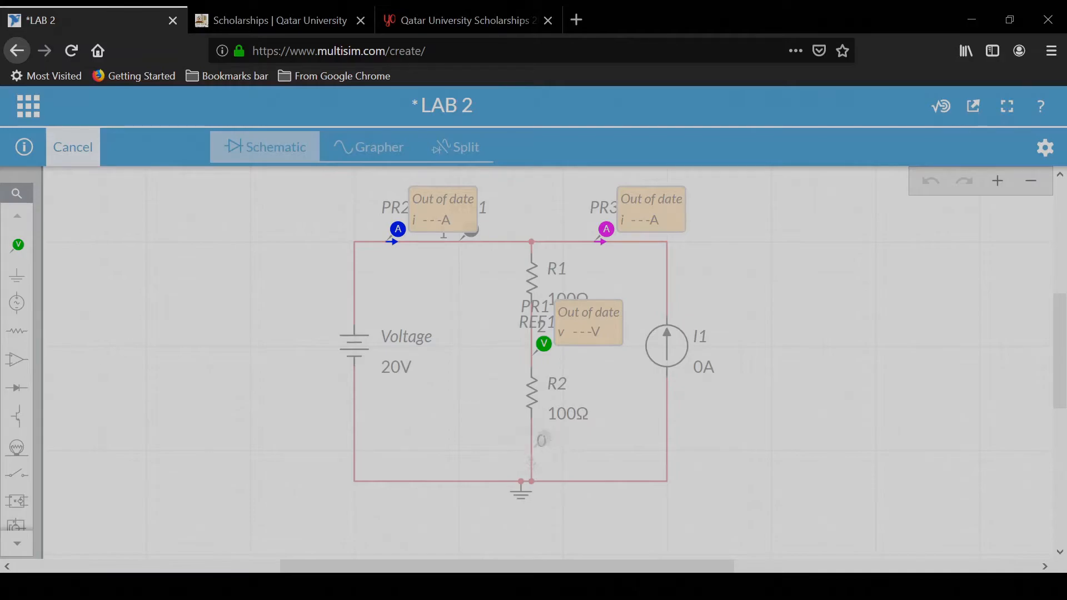
click(544, 437)
click(307, 311)
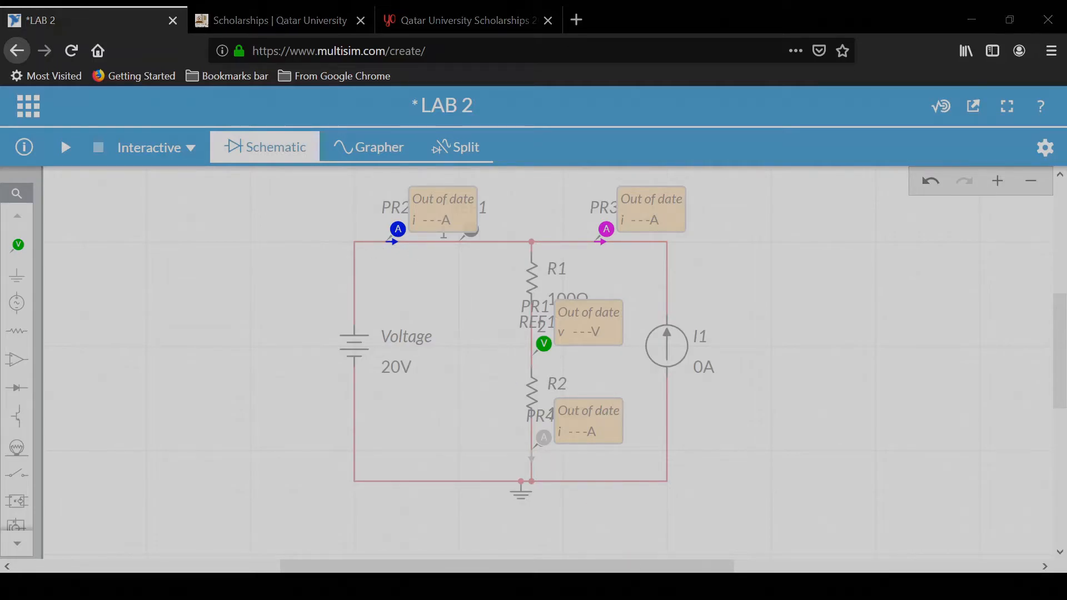
Step: Delete the voltage reference probe at node 1
click(467, 239)
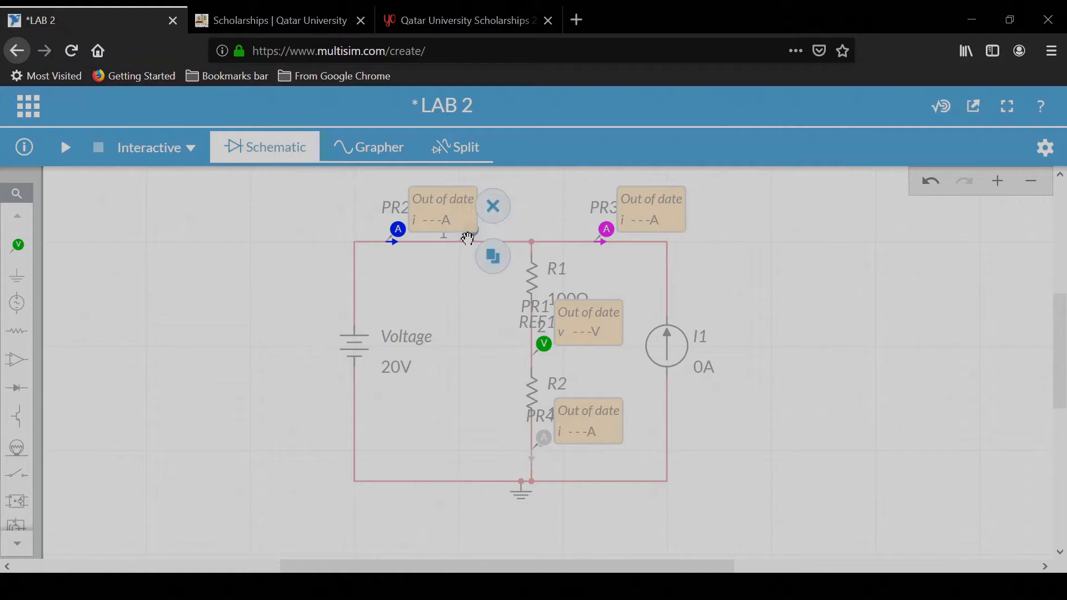
click(493, 207)
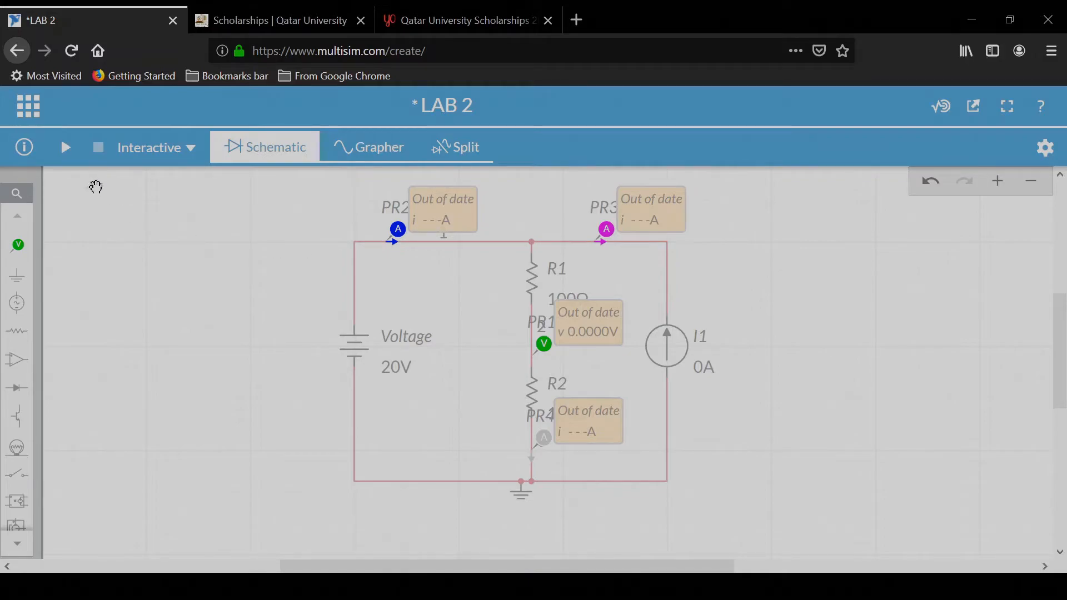
Step: Run the simulation and stop it
click(64, 149)
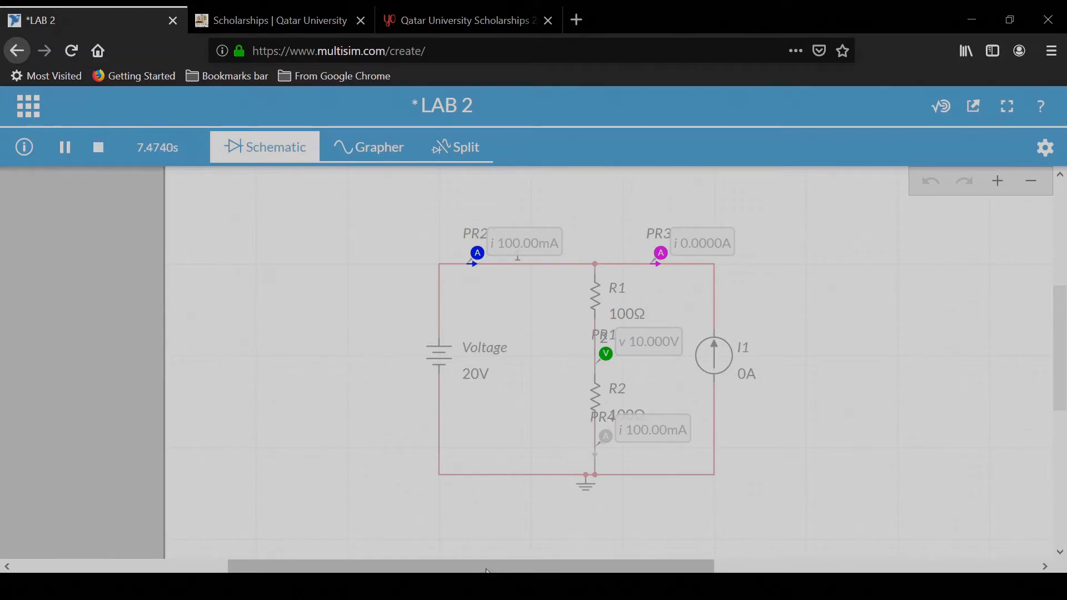
click(99, 148)
Step: Set I1's current to 2 A and run the simulation again
click(721, 358)
click(746, 375)
double_click(757, 401)
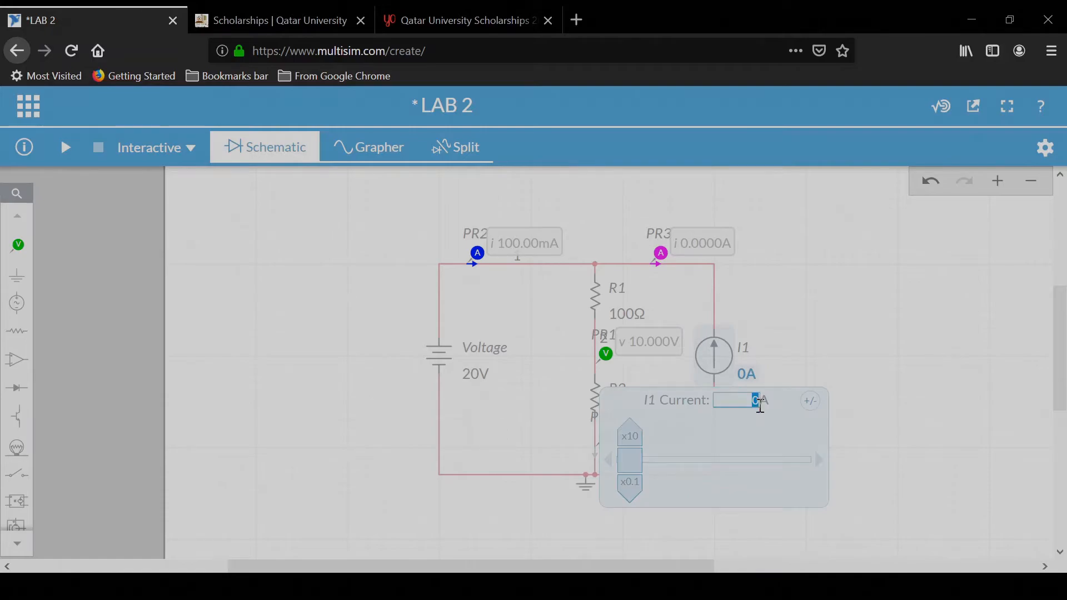
text(2)
key(Return)
click(819, 316)
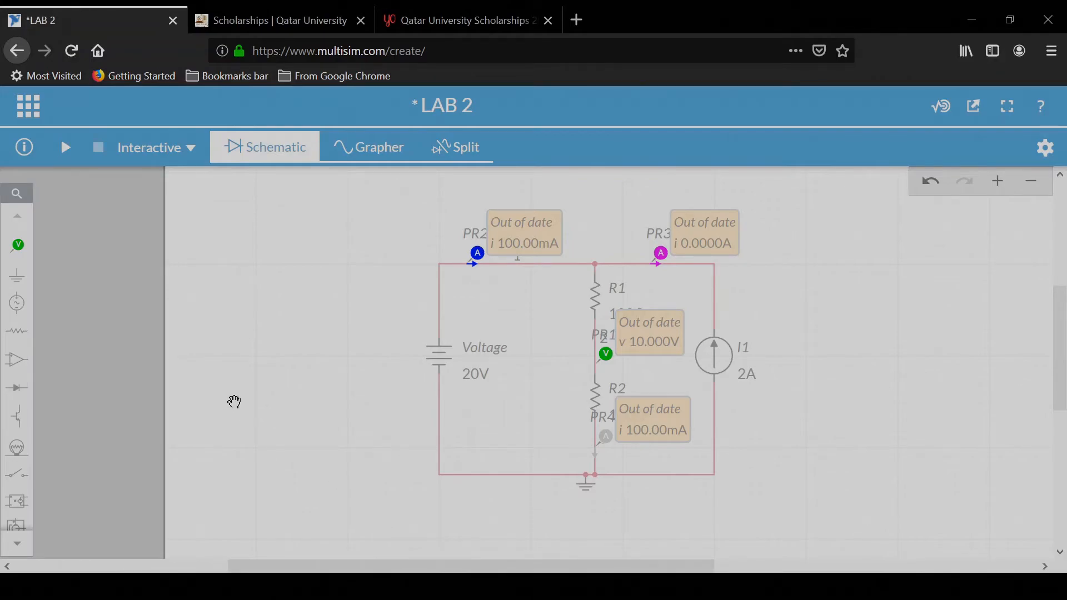
click(65, 148)
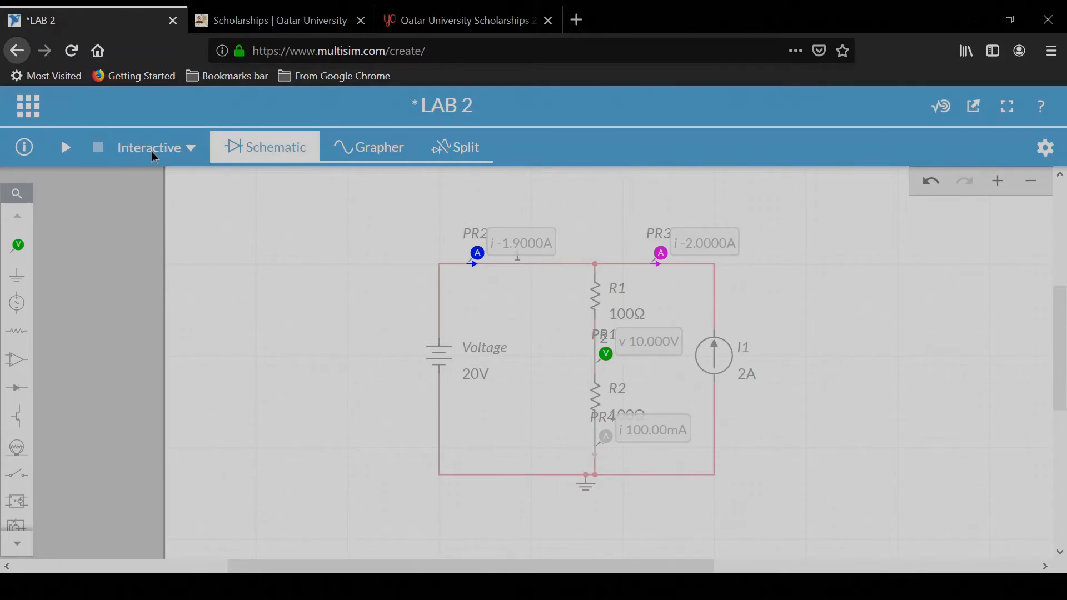
Step: Switch the simulation type to DC Sweep and open the document's simulation settings
click(176, 150)
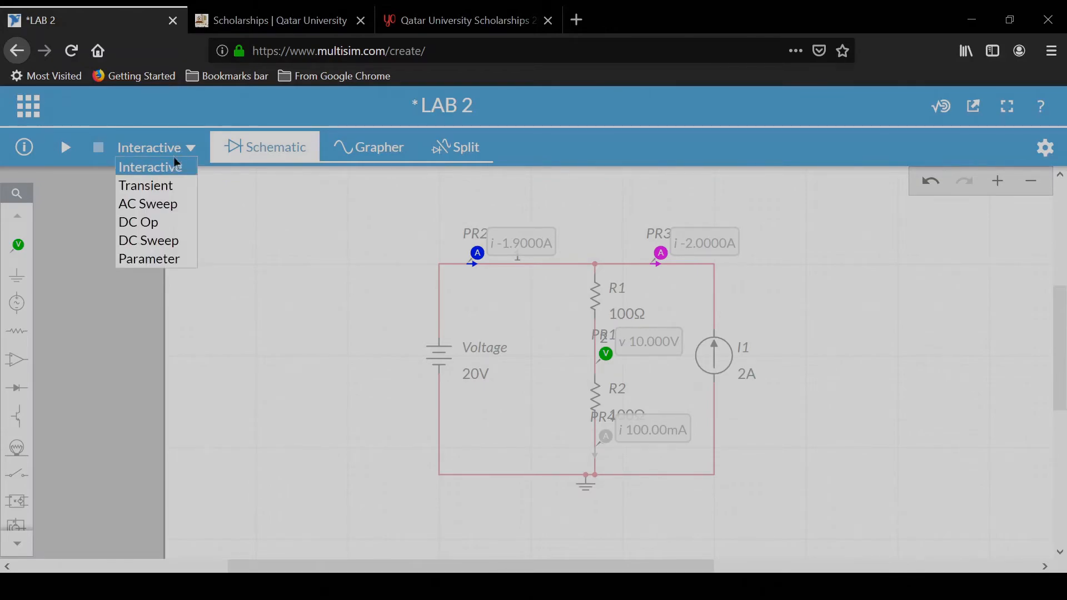
click(164, 240)
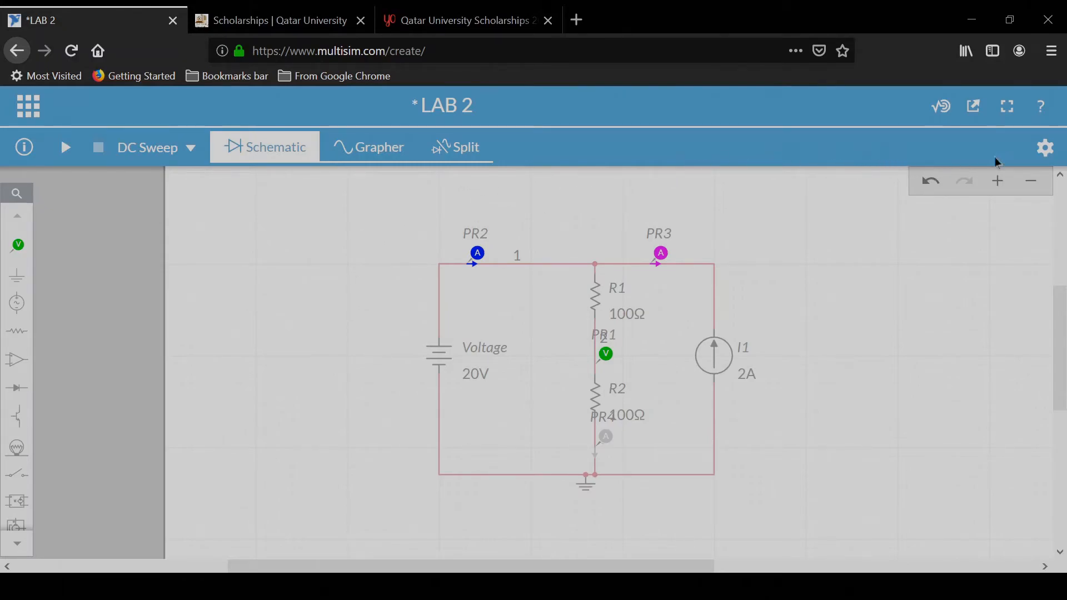
click(1053, 158)
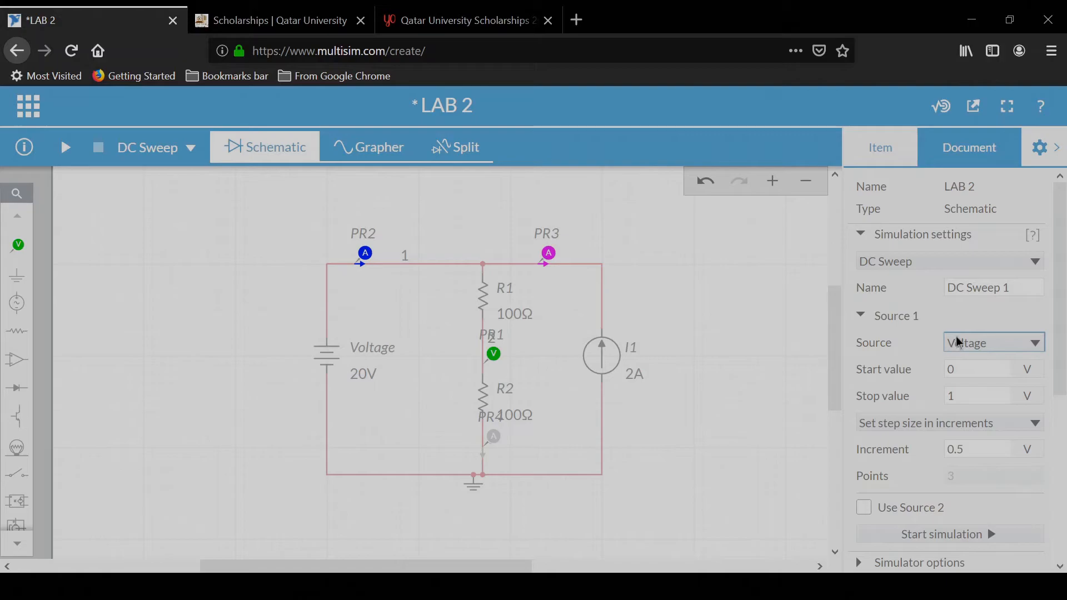
scroll(960, 341, down, 3)
scroll(957, 340, up, 3)
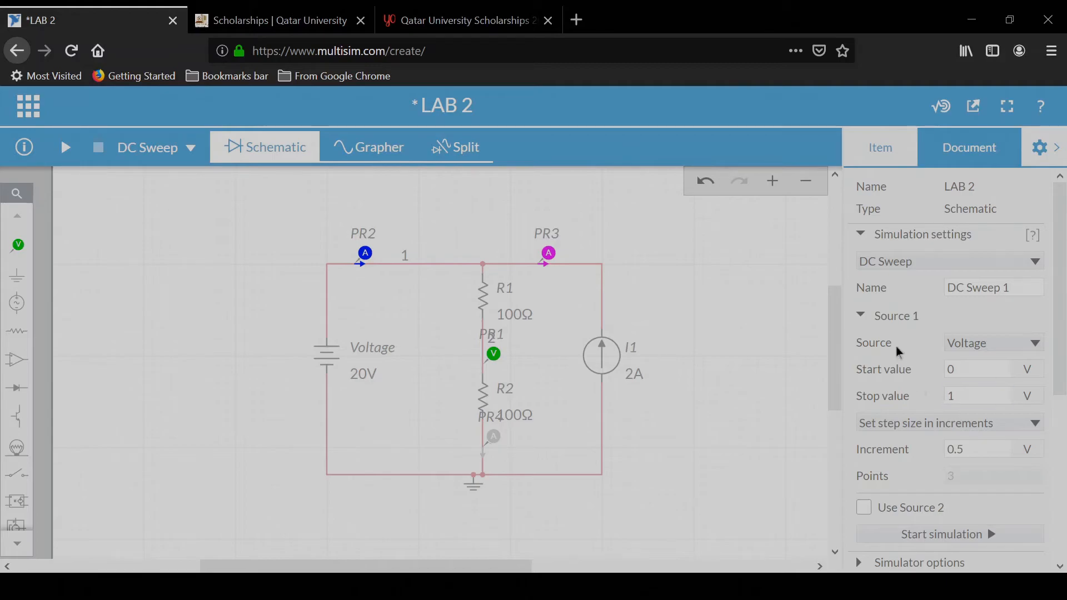
Step: Set the DC sweep of the Voltage source from -10 V to 10 V with a 1 V increment
click(967, 368)
double_click(977, 370)
text(-10)
click(952, 396)
double_click(953, 397)
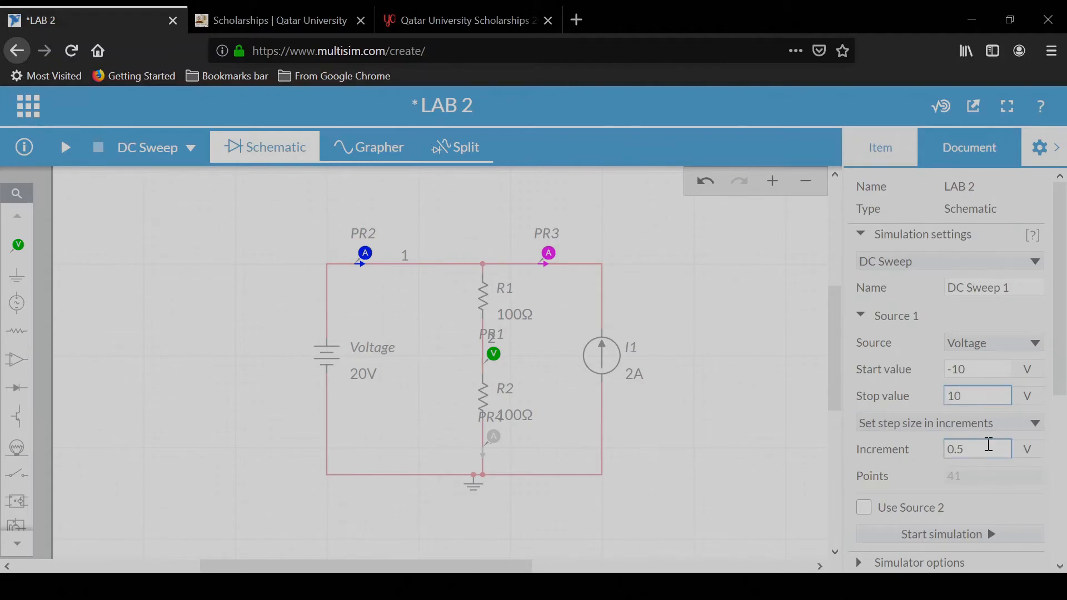
click(989, 447)
text(1)
click(990, 399)
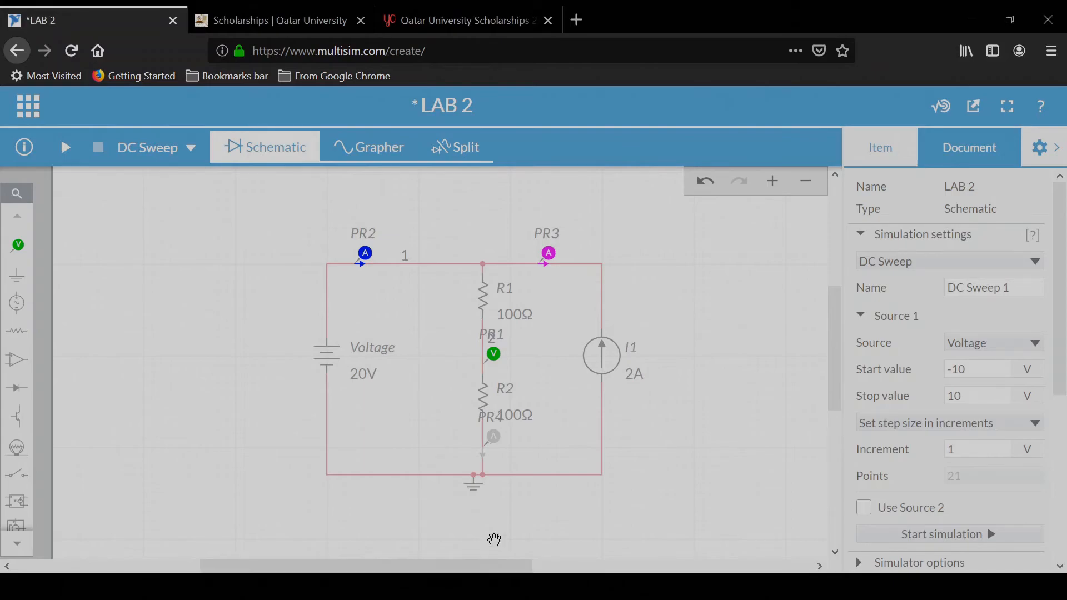
Step: Run the DC sweep simulation
click(65, 148)
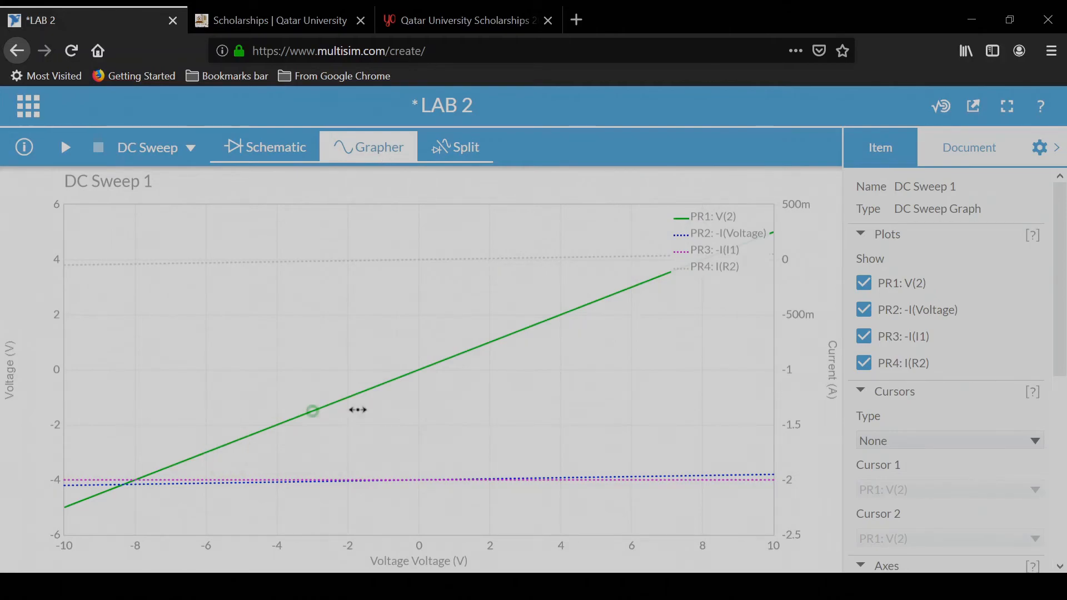
mouse_move(278, 261)
mouse_move(419, 370)
mouse_move(451, 361)
Step: Try a 20 V maximum on the graph's sweep voltage axis and restore it to 10 V
drag(1059, 245, 1059, 422)
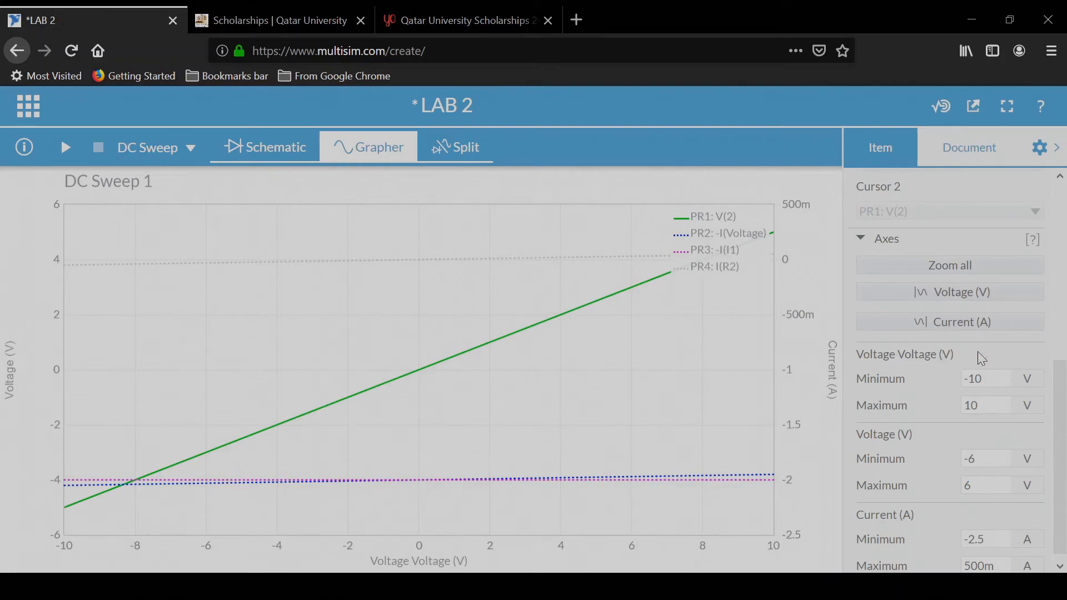
double_click(982, 405)
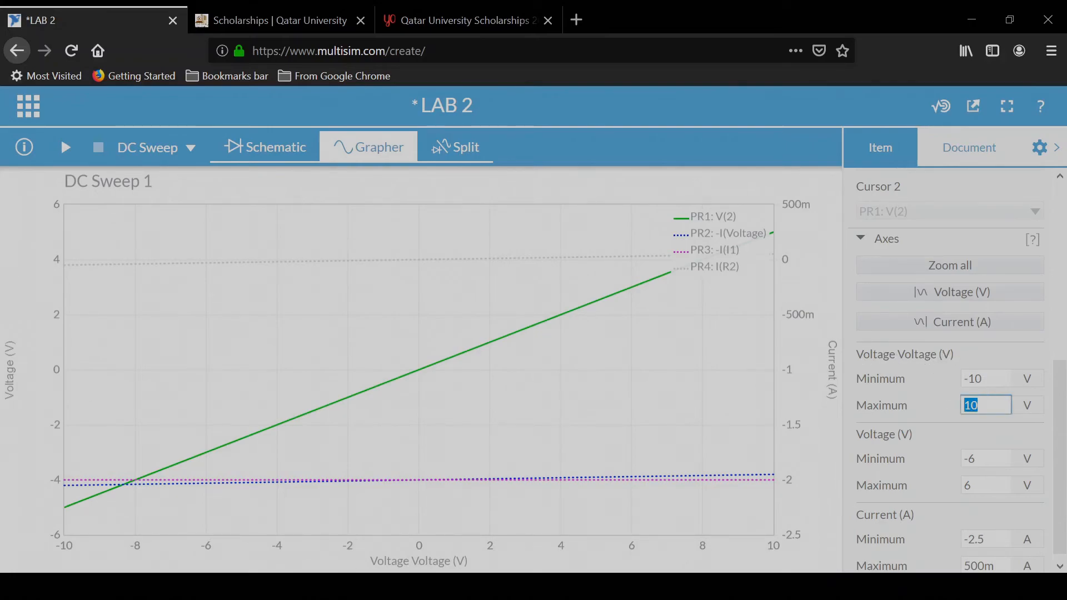
text(20)
key(Return)
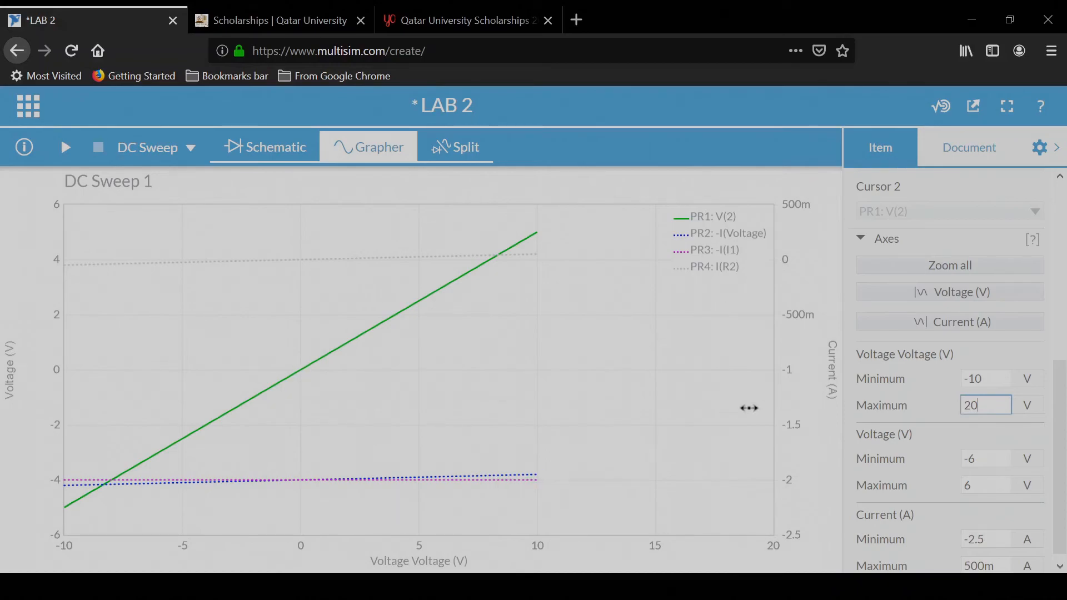
key(BackSpace)
key(BackSpace)
text(10)
key(Return)
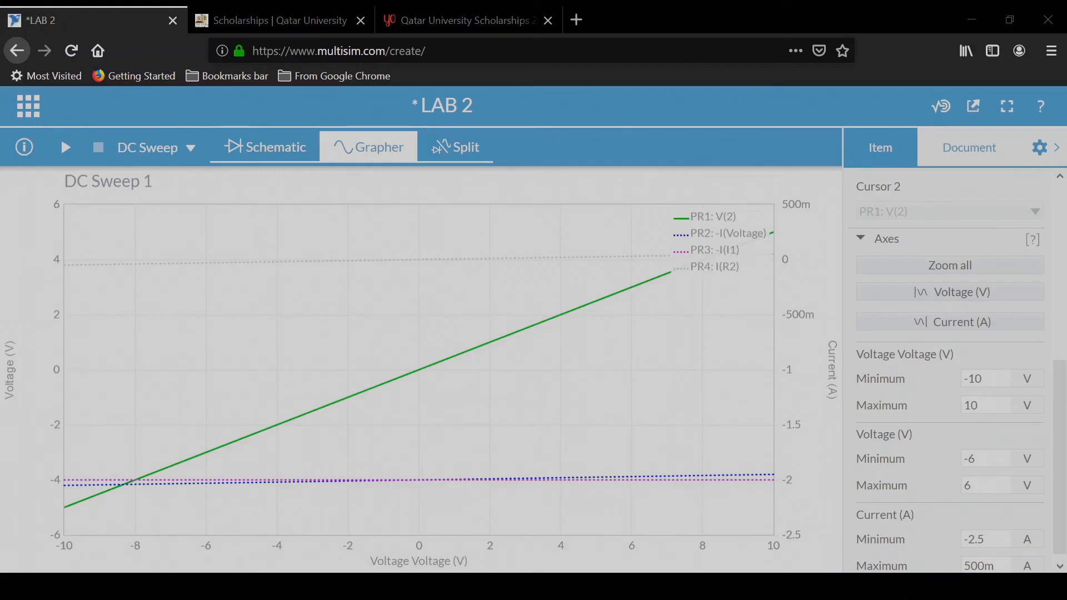
Step: Close the settings panel and switch to the split schematic and grapher view
scroll(951, 372, down, 1)
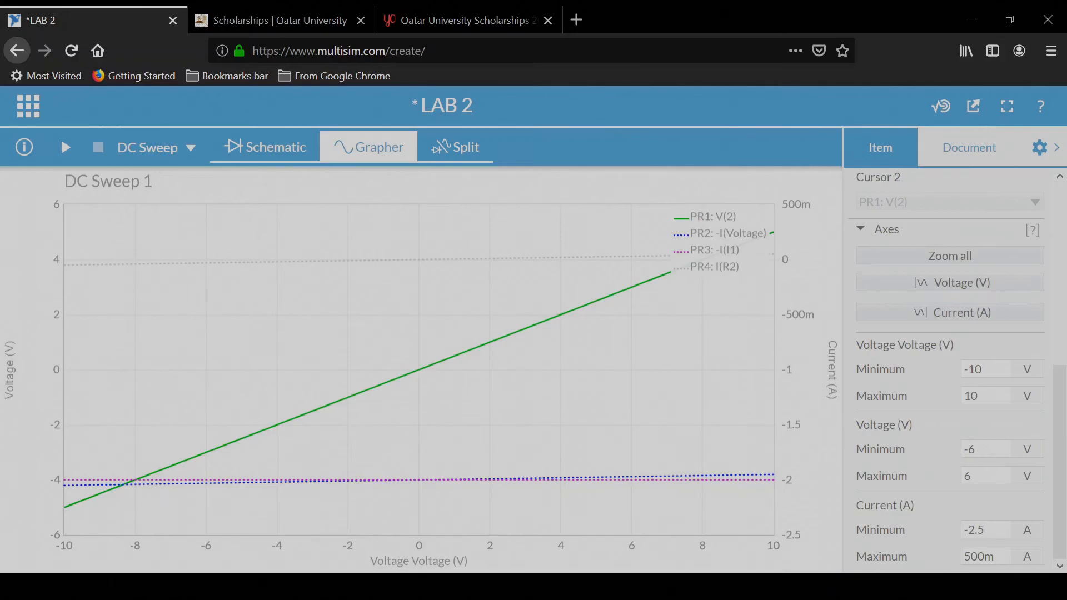
click(1040, 151)
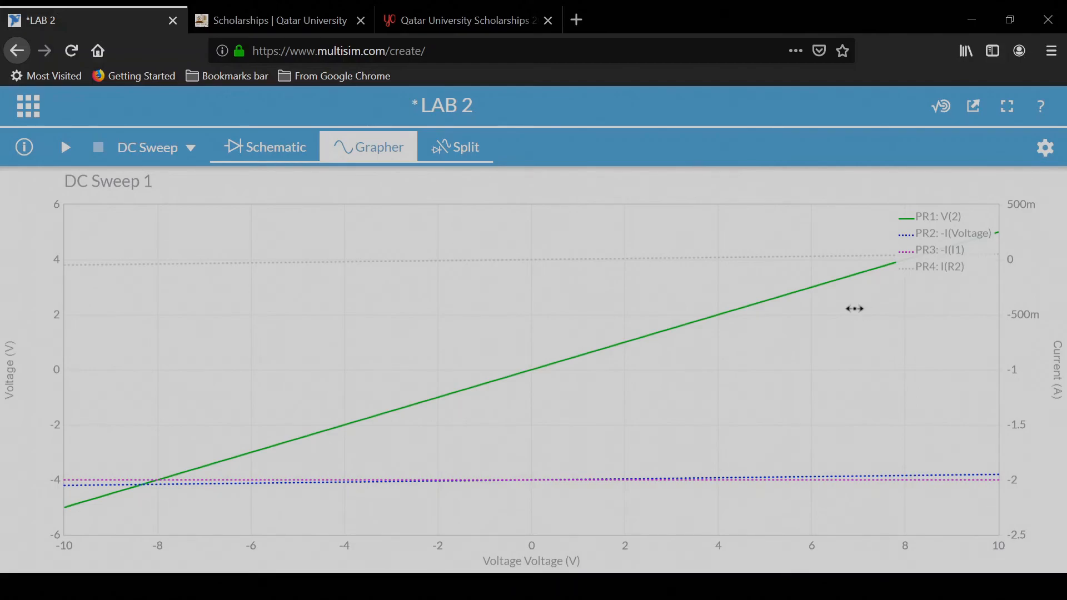
click(457, 151)
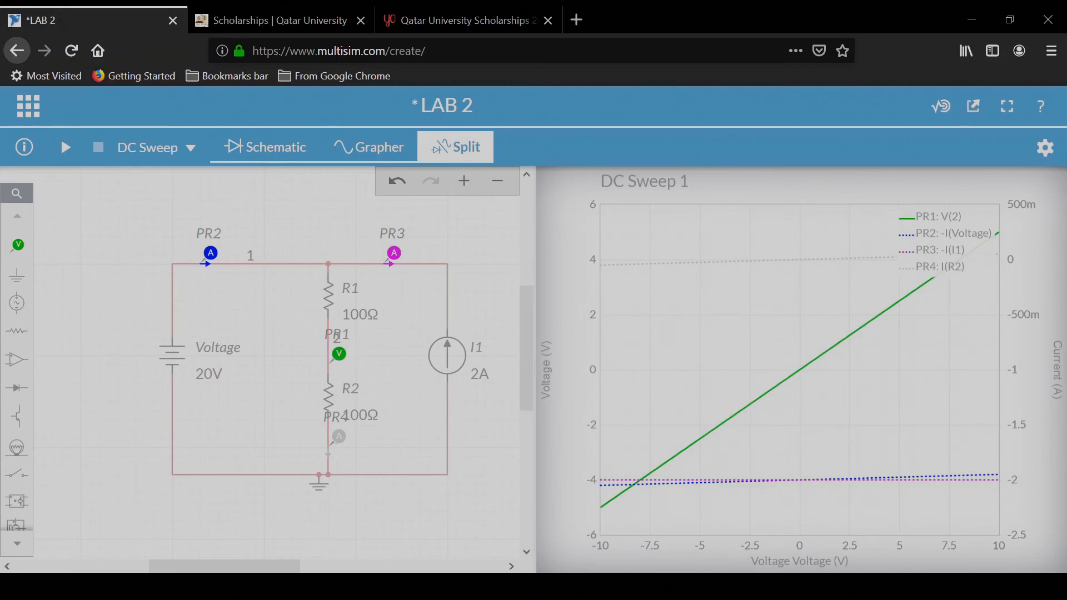
mouse_move(701, 440)
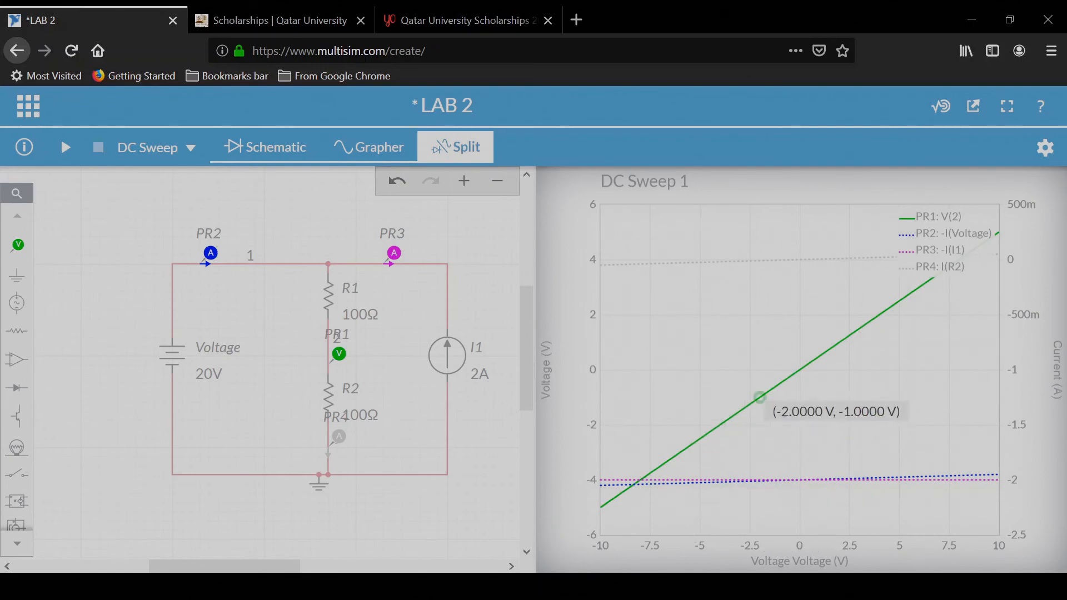
mouse_move(757, 404)
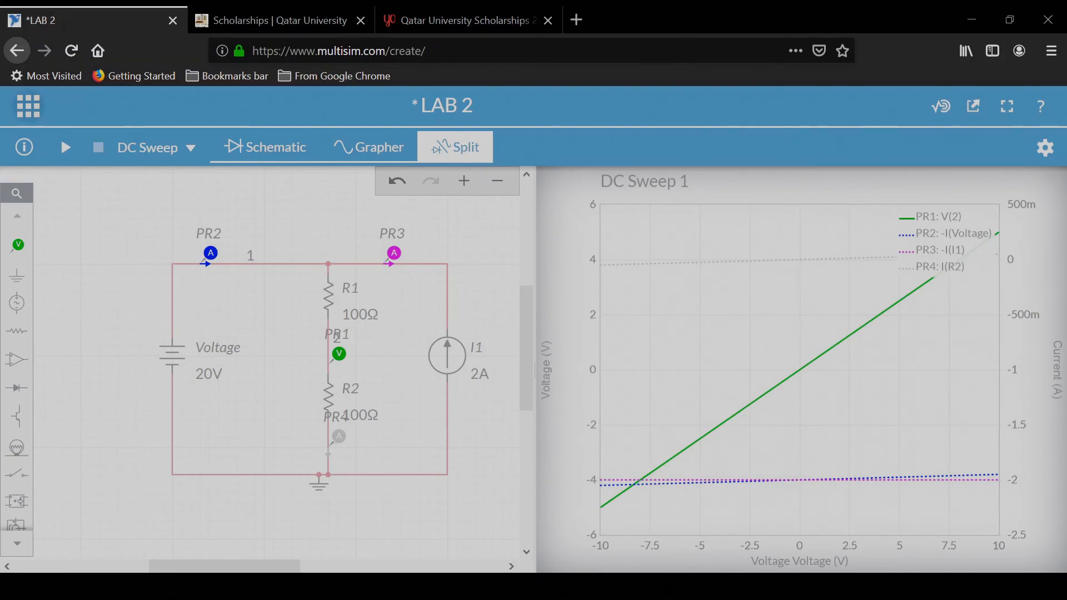
Step: Export the grapher data as a CSV file
click(28, 105)
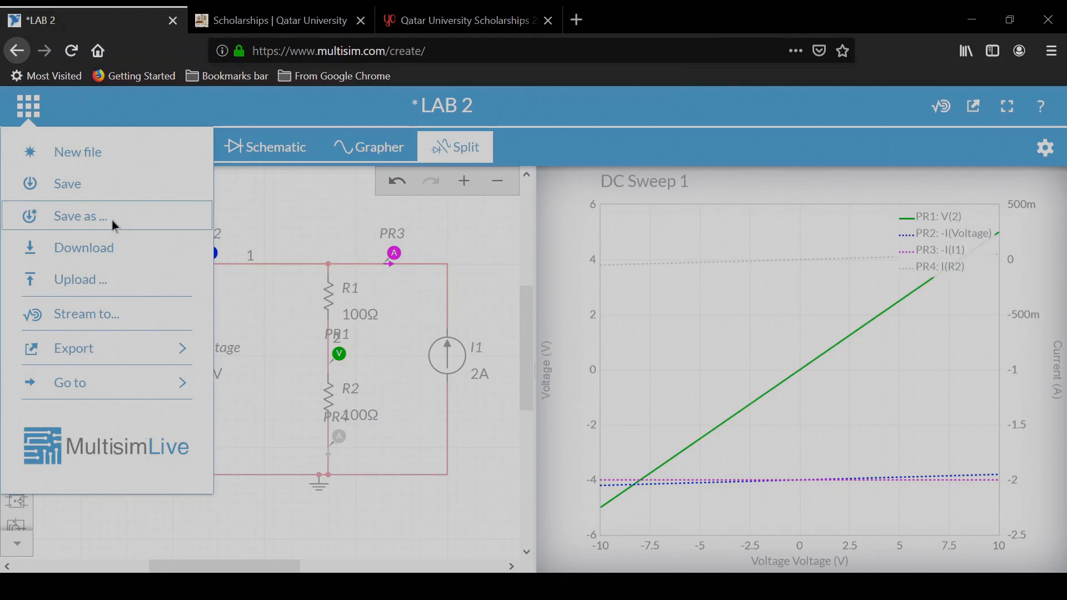
click(156, 348)
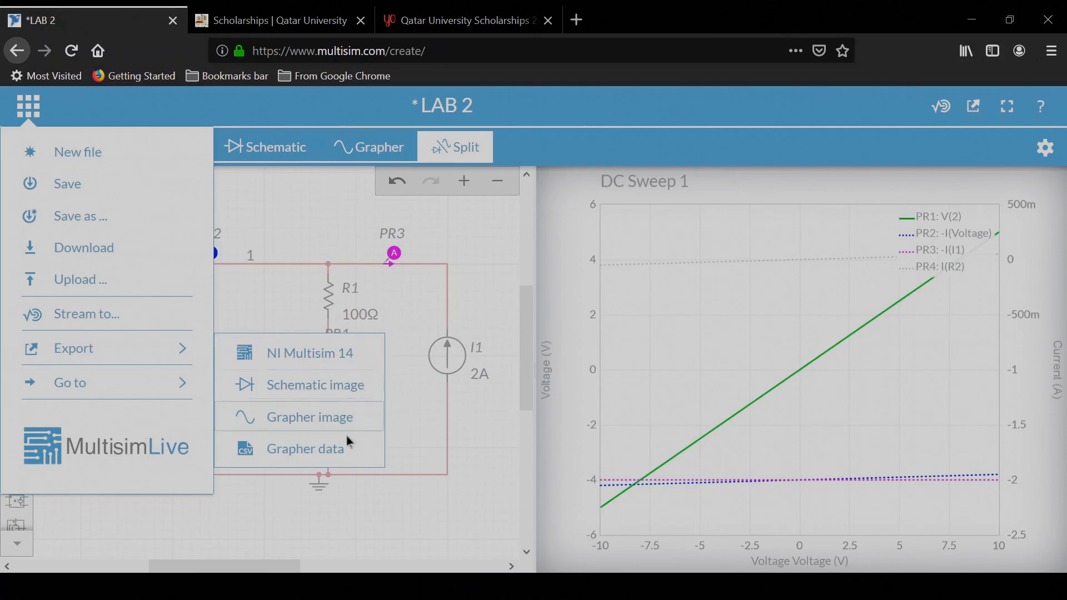
click(322, 448)
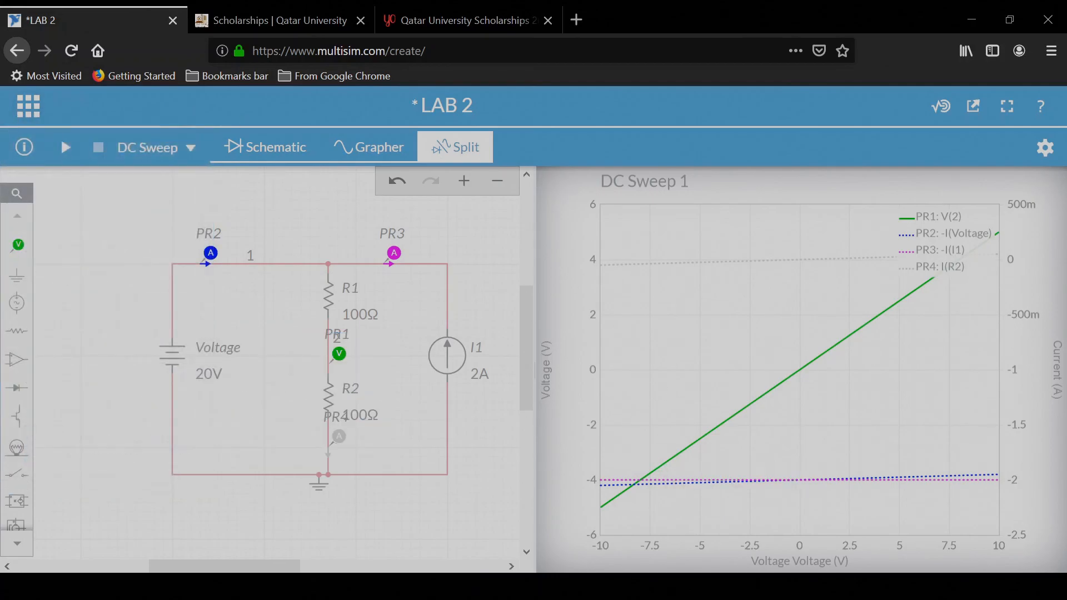